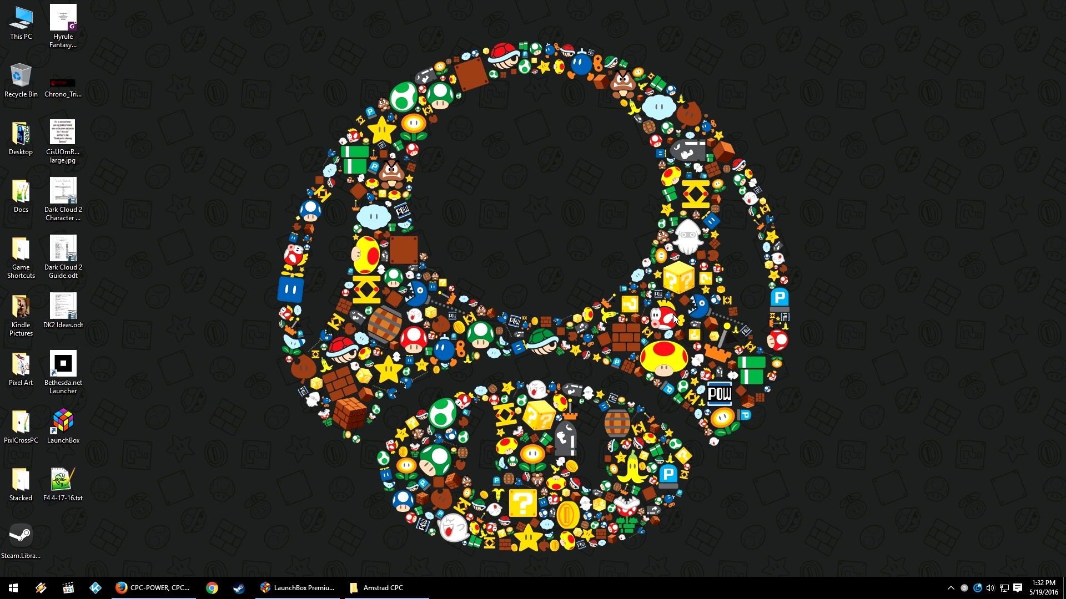
# - In File Explorer, look through the Caprice_Forever_v0.27 folder, then the Amstrad CPC [TOSEC] folder
pyautogui.hotkey('alt', 'Tab')
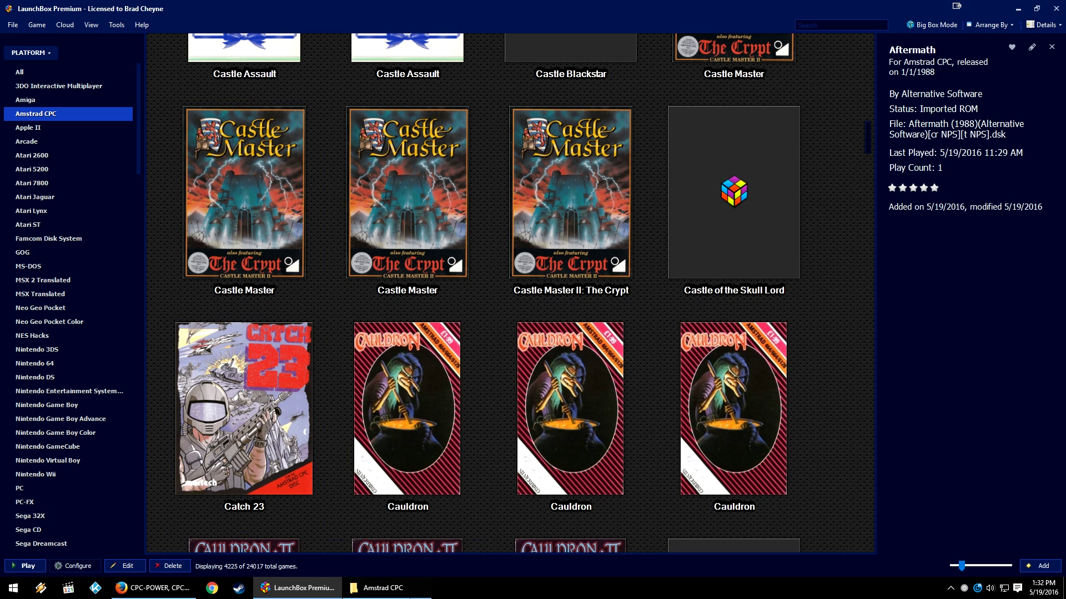
pyautogui.click(383, 588)
pyautogui.doubleClick(605, 106)
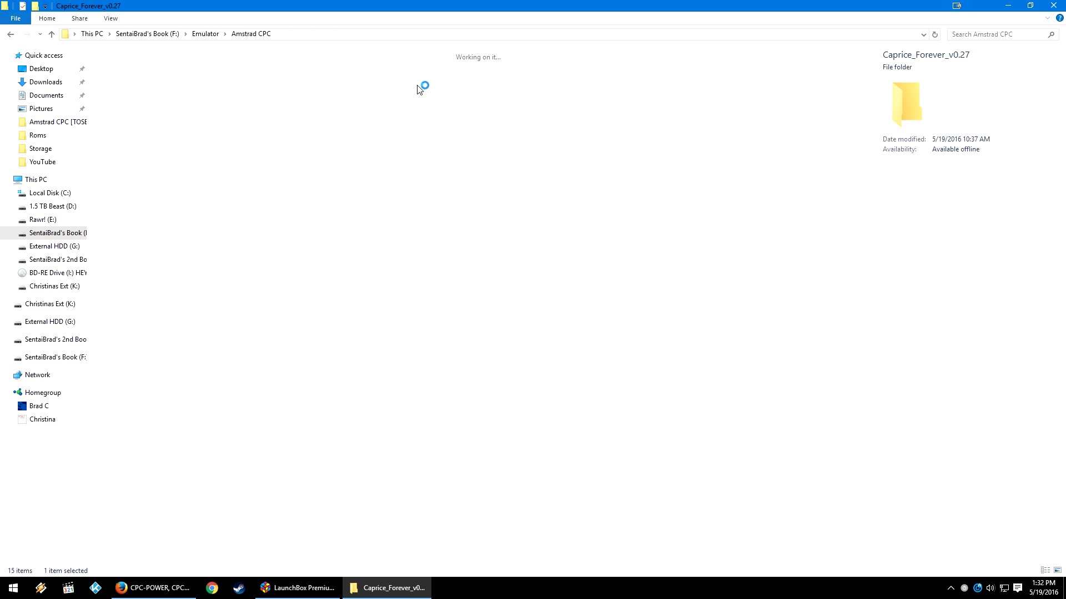
pyautogui.click(251, 34)
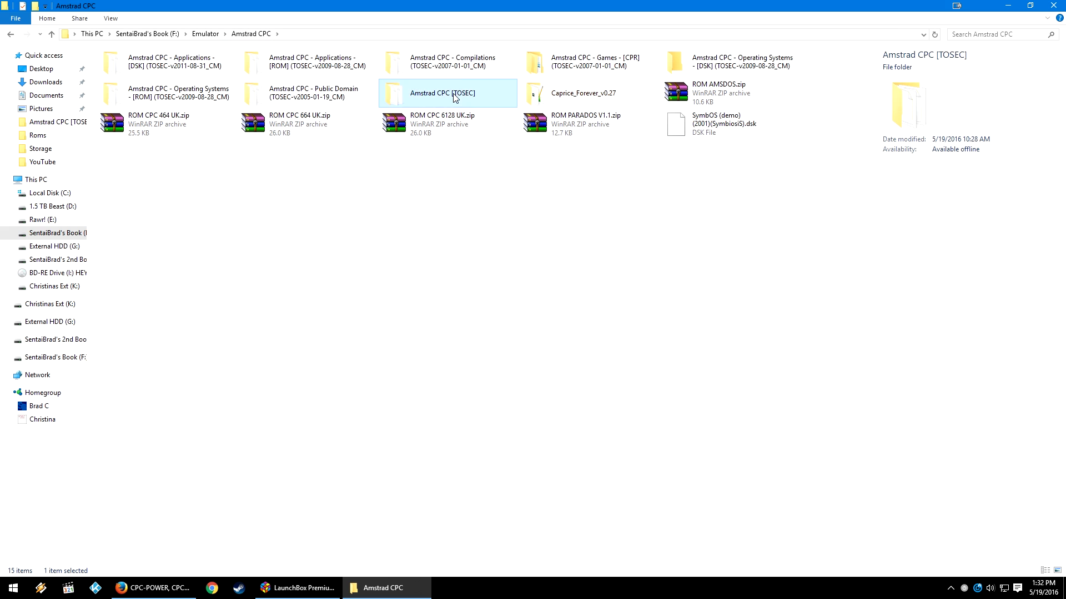
pyautogui.doubleClick(422, 93)
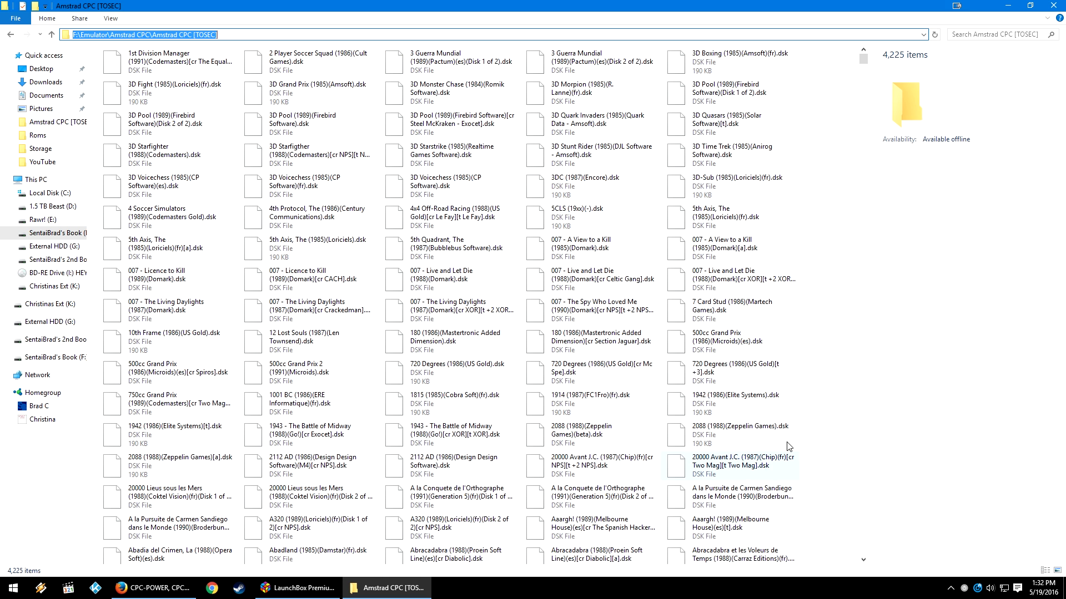
pyautogui.click(845, 408)
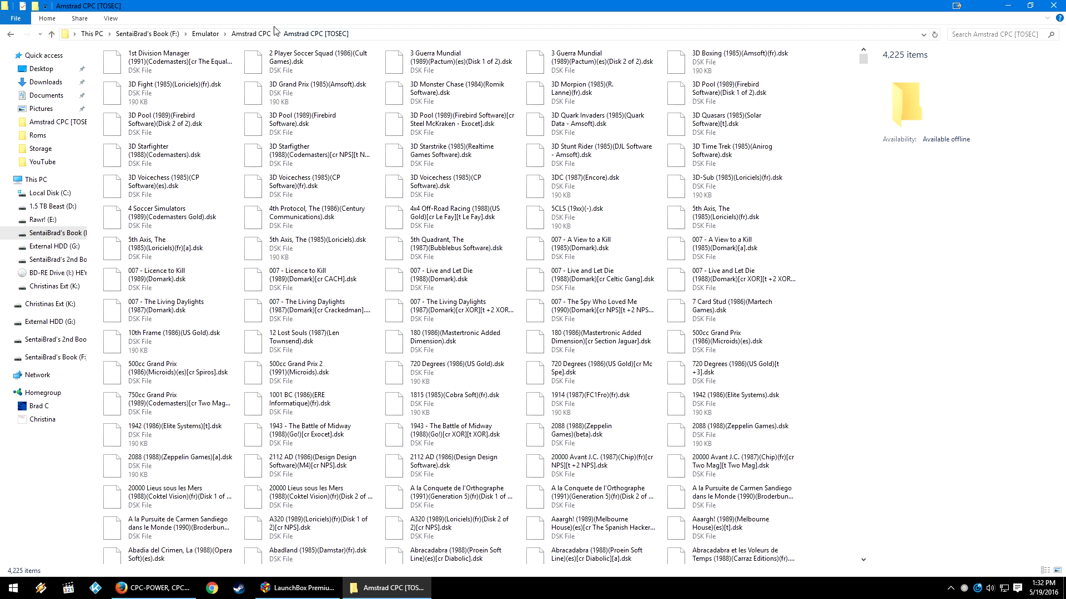
# - Reopen the Amstrad CPC [TOSEC] folder of 4,225 disk images, then minimize Explorer
pyautogui.click(253, 33)
pyautogui.moveTo(429, 100)
pyautogui.doubleClick(467, 100)
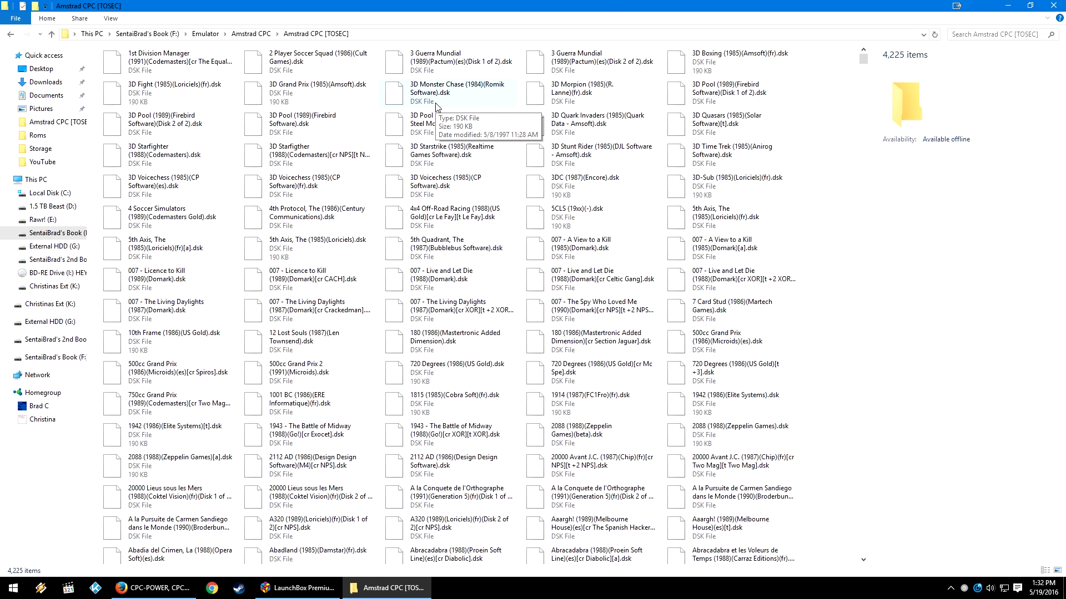
pyautogui.click(1008, 5)
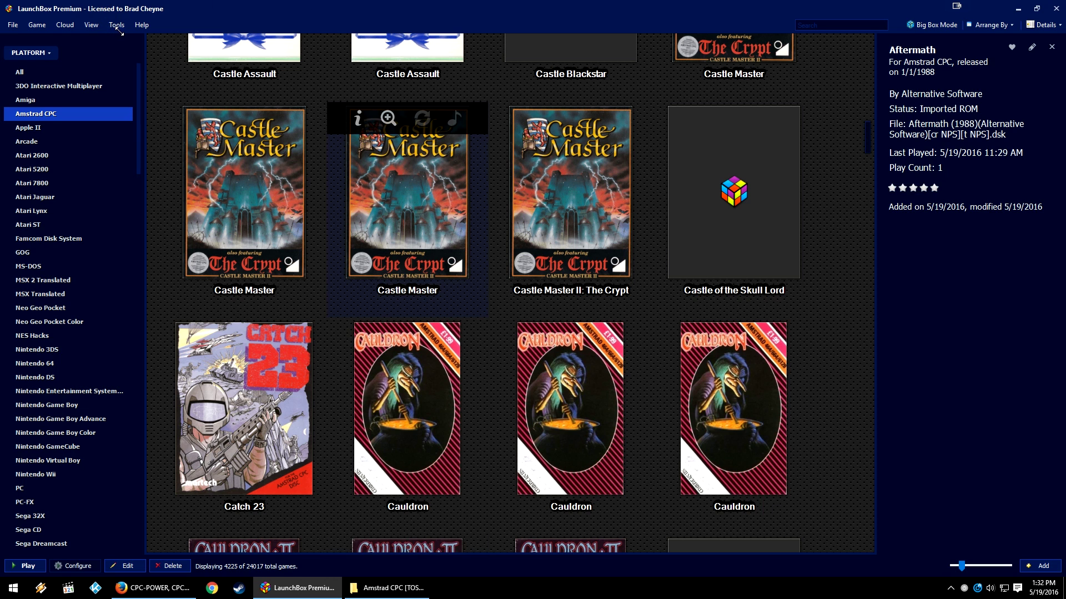
# - Start a LaunchBox ROM Files import and choose to add a whole folder
pyautogui.click(379, 594)
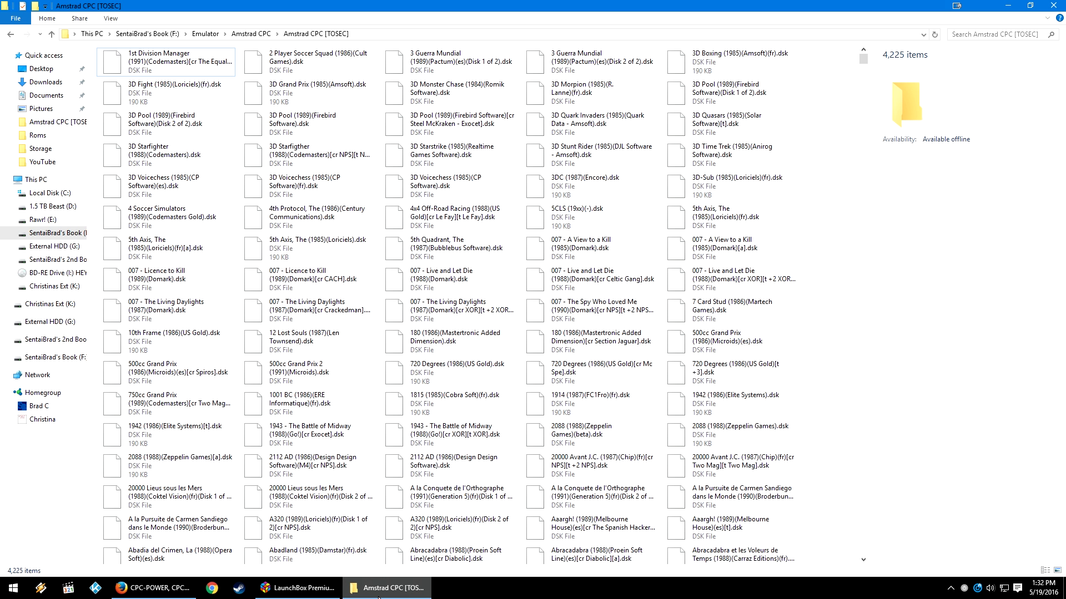
pyautogui.click(379, 594)
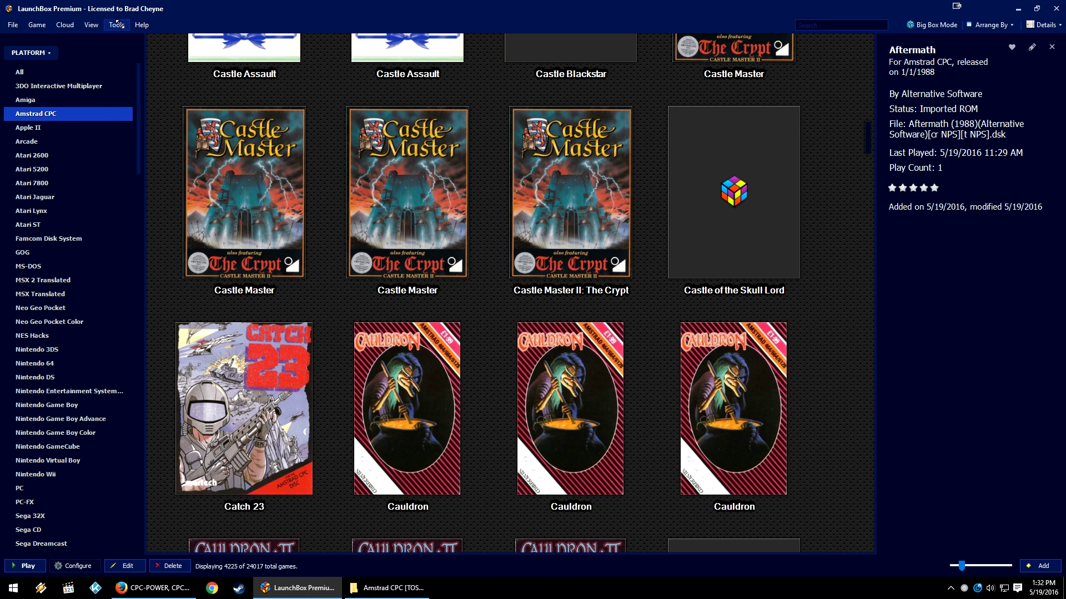
pyautogui.click(116, 25)
pyautogui.moveTo(178, 156)
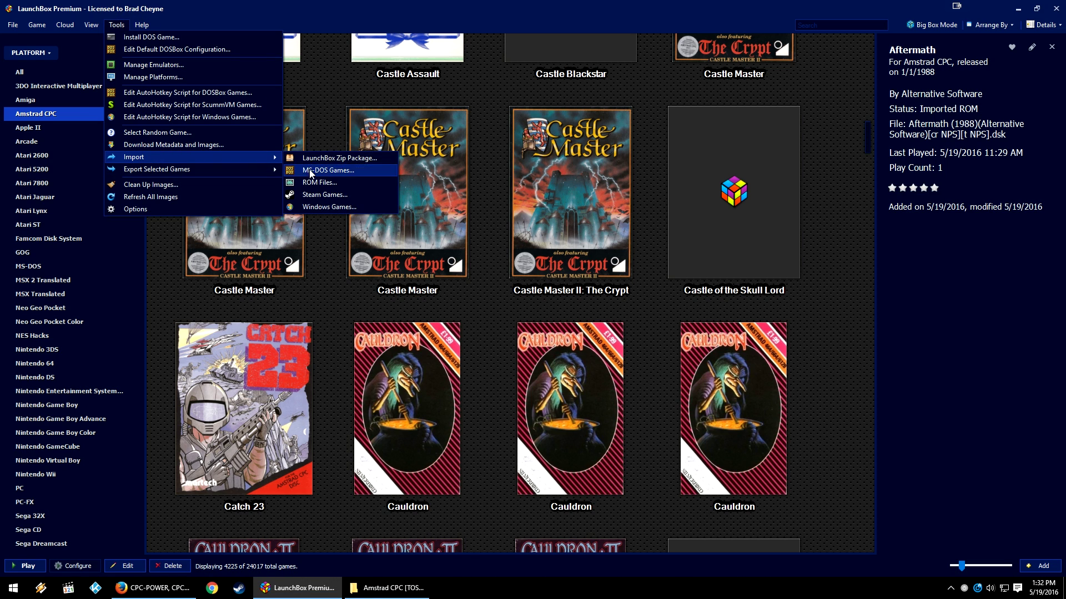
pyautogui.click(314, 183)
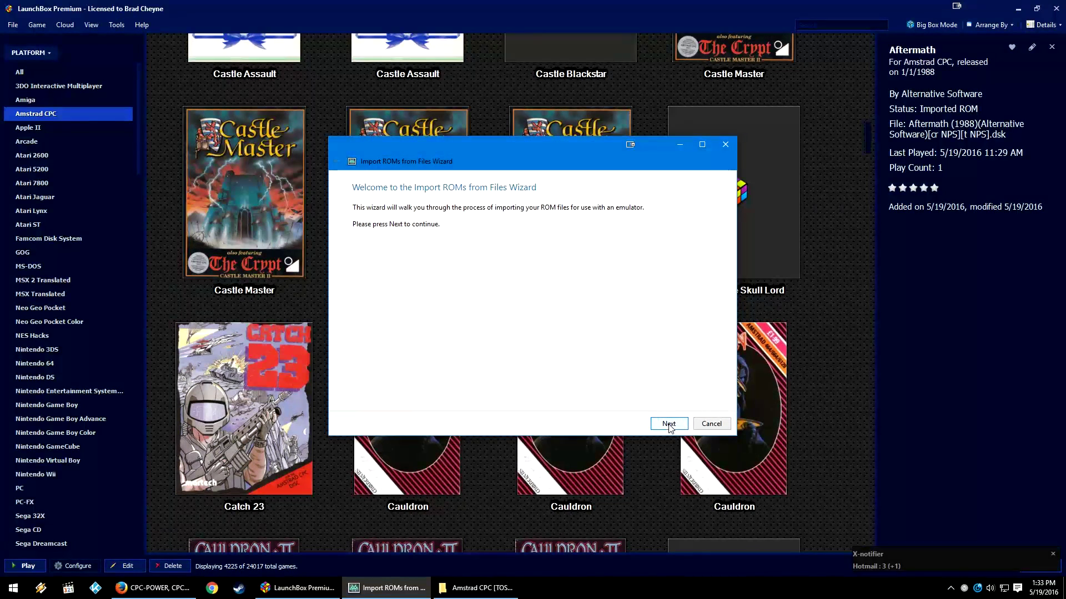
pyautogui.click(669, 424)
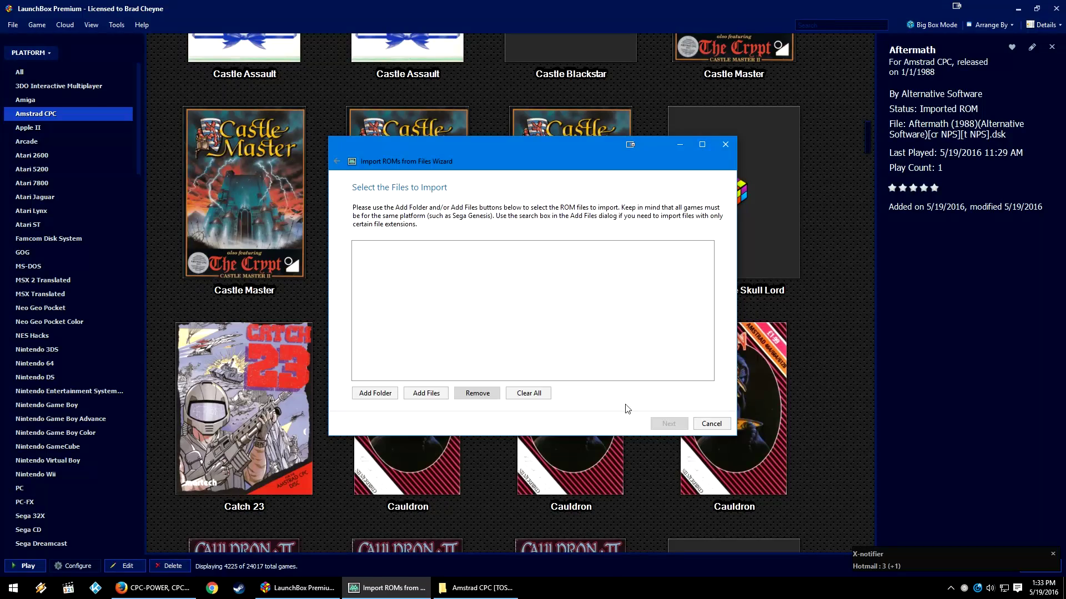
pyautogui.click(370, 394)
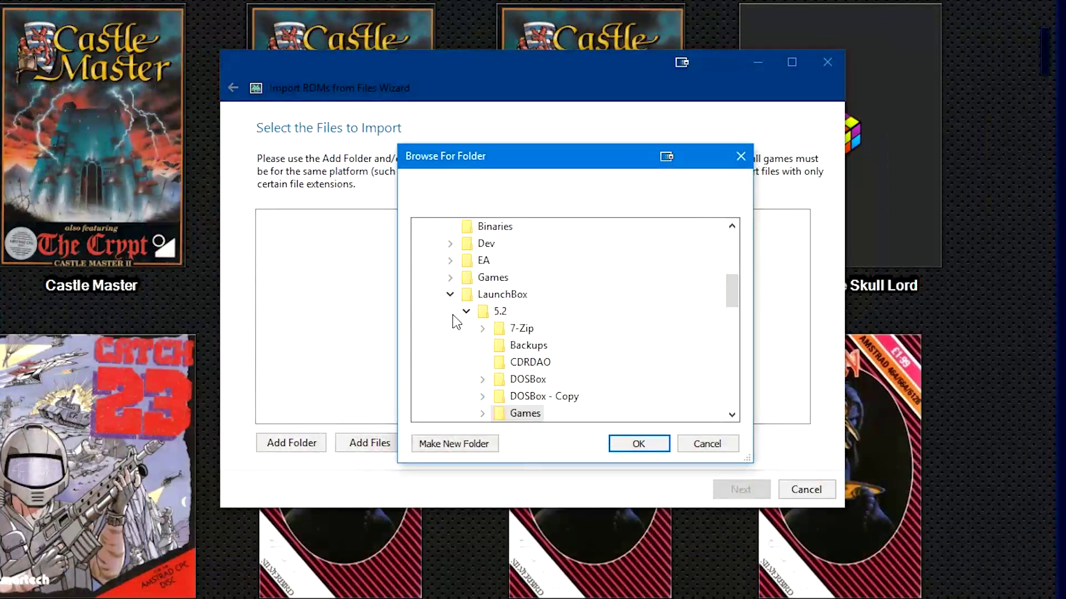
# - Select F:\Emulator\Amstrad CPC\Amstrad CPC [TOSEC] as the folder to import
pyautogui.click(449, 295)
pyautogui.scroll(1, 442, 278)
pyautogui.click(434, 260)
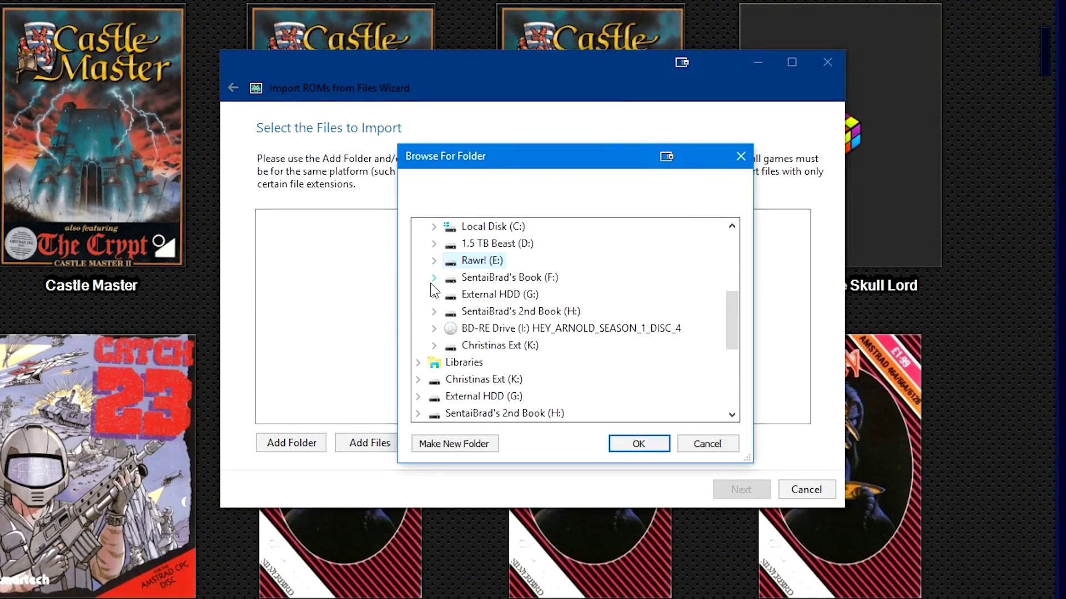
pyautogui.click(434, 277)
pyautogui.click(446, 278)
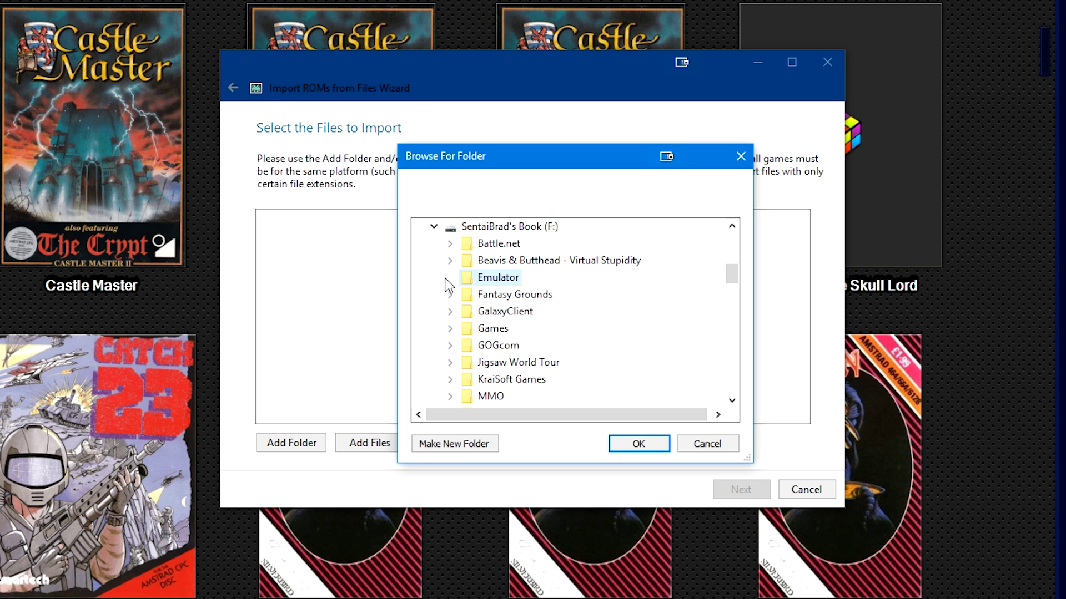
pyautogui.click(449, 278)
pyautogui.click(465, 280)
pyautogui.scroll(-1, 568, 378)
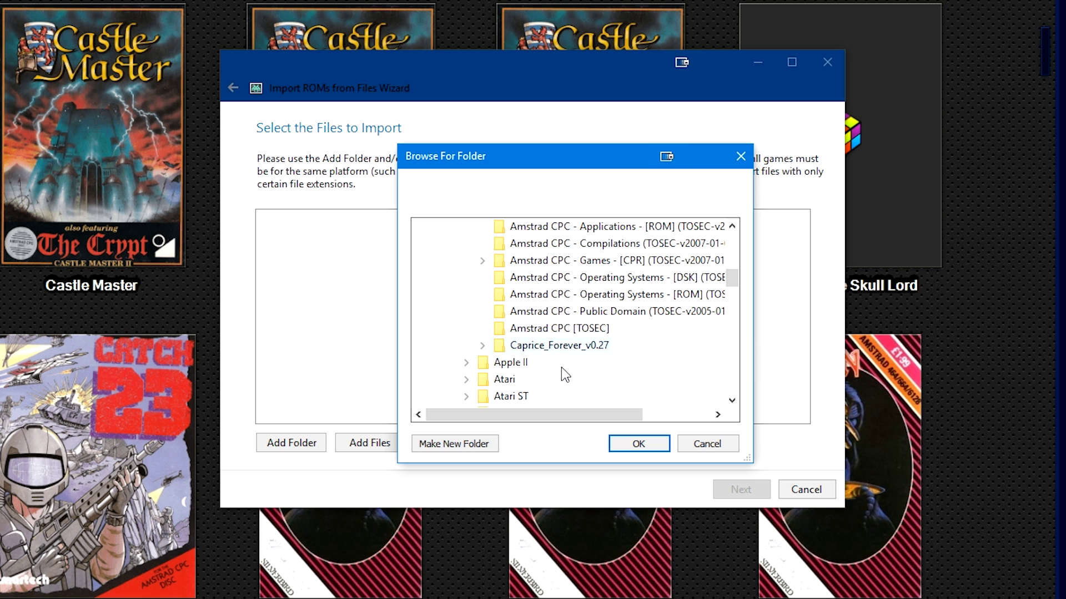
pyautogui.click(561, 328)
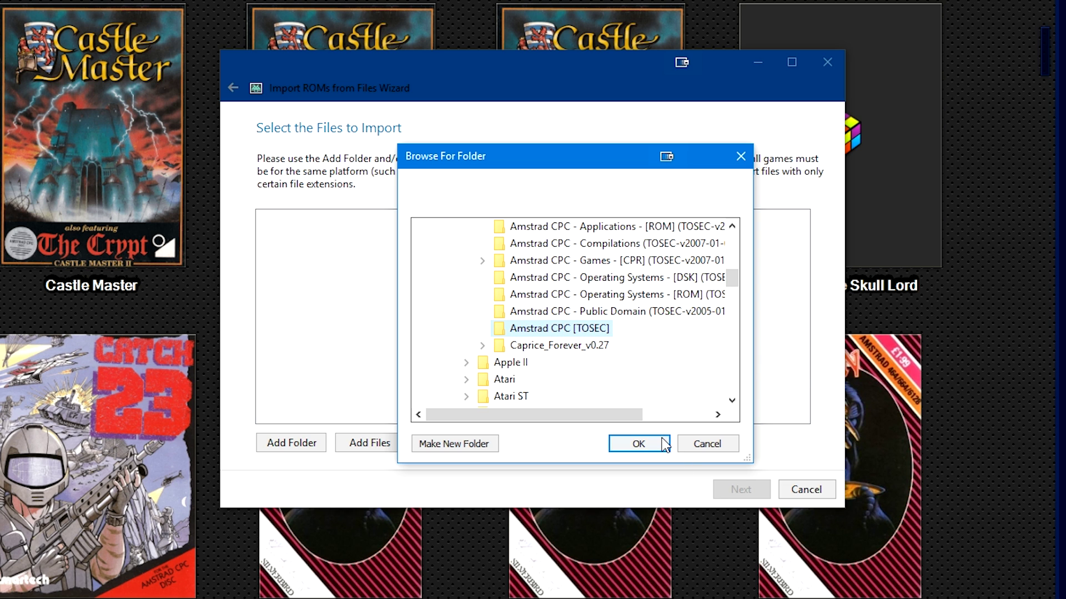
pyautogui.click(663, 441)
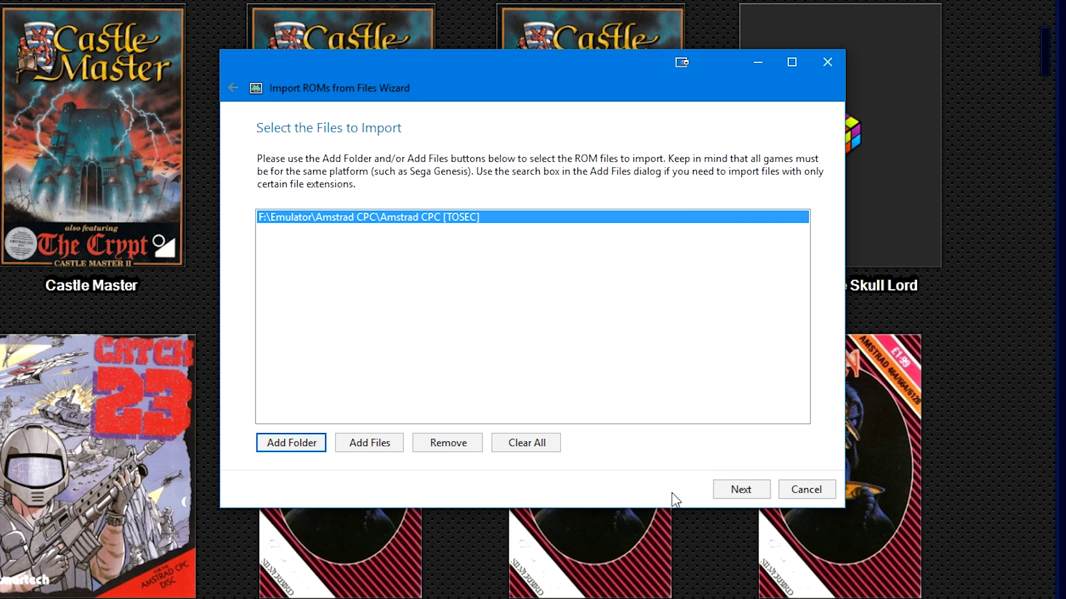
# - Set the import platform to Amstrad CPC, start adding a new emulator, and switch to Firefox
pyautogui.click(738, 492)
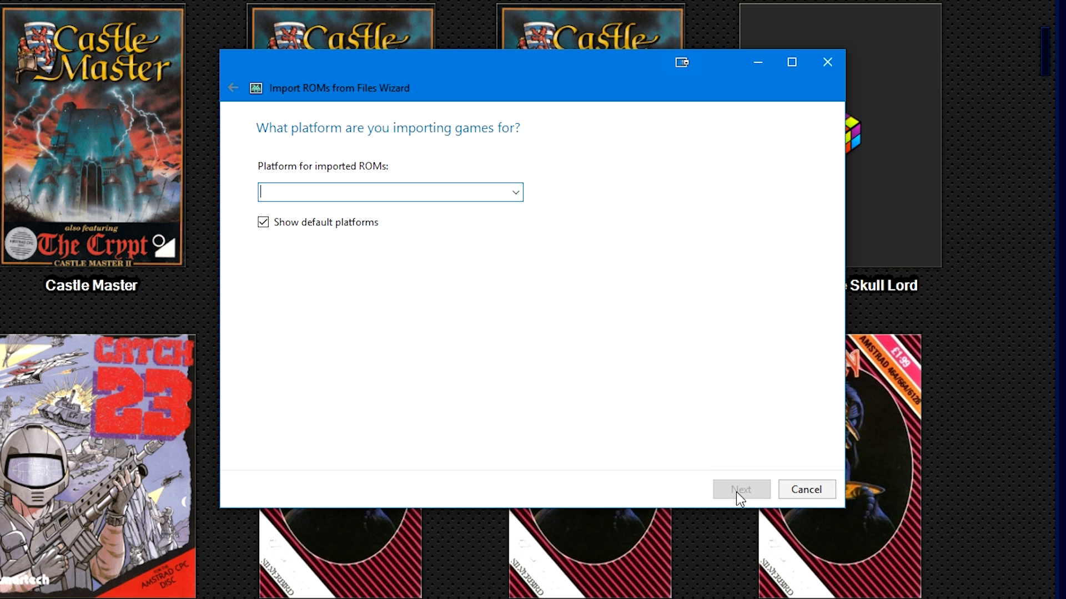
pyautogui.click(512, 195)
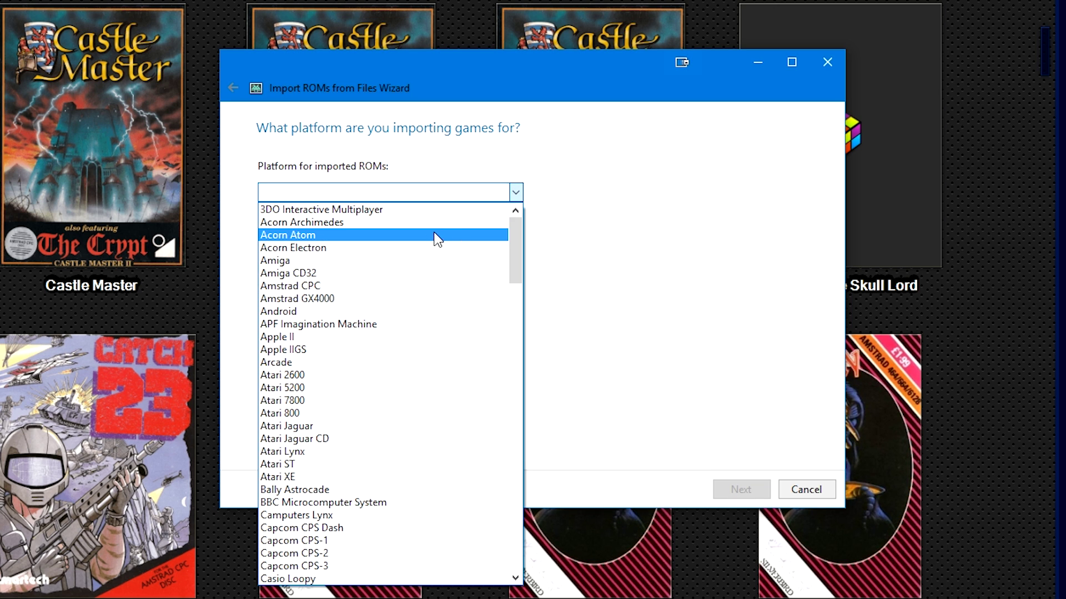
pyautogui.click(338, 286)
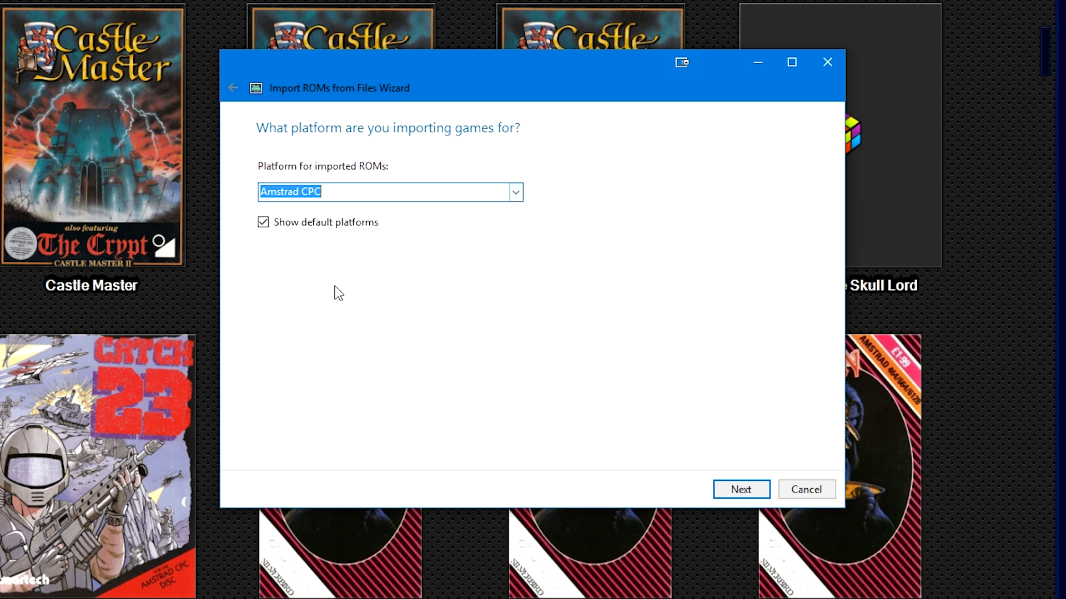
pyautogui.click(736, 493)
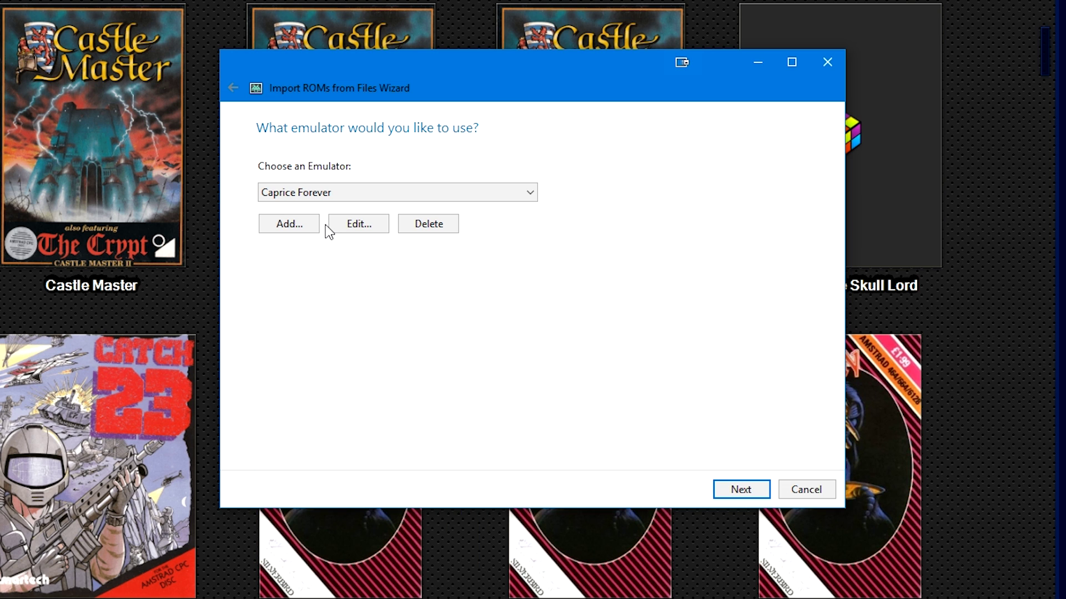
pyautogui.click(299, 228)
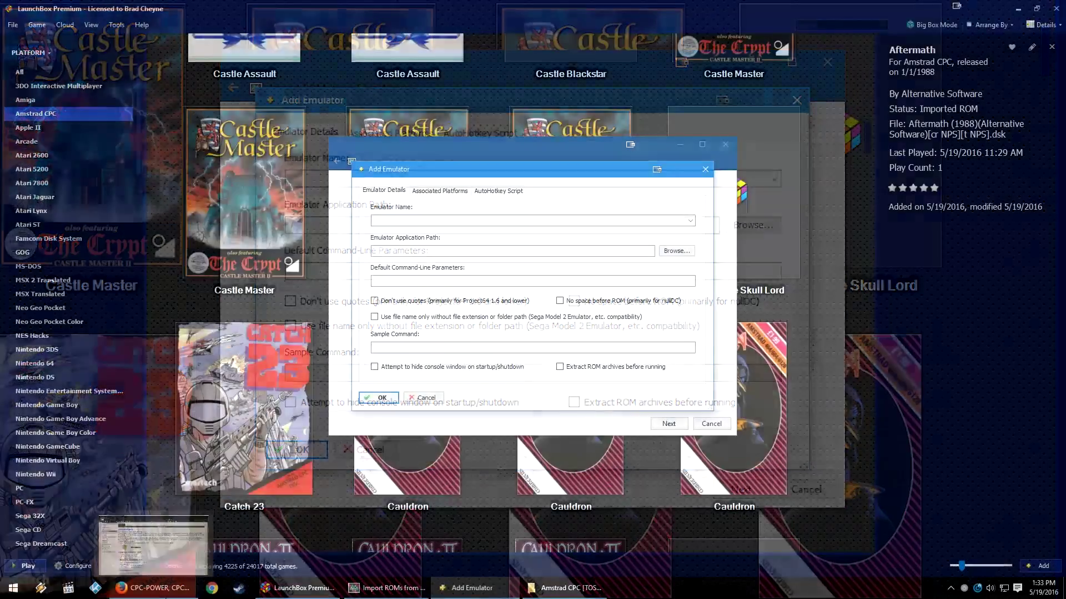
pyautogui.hotkey('alt', 'Tab')
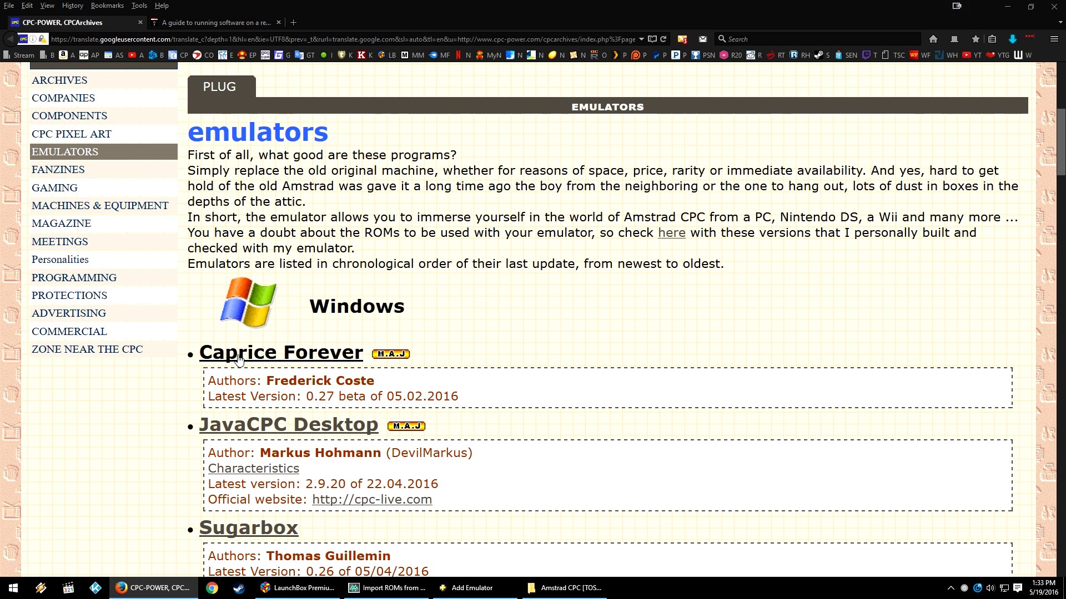
# - Start the Caprice Forever download from CPC-POWER, then cancel it
pyautogui.moveTo(230, 360)
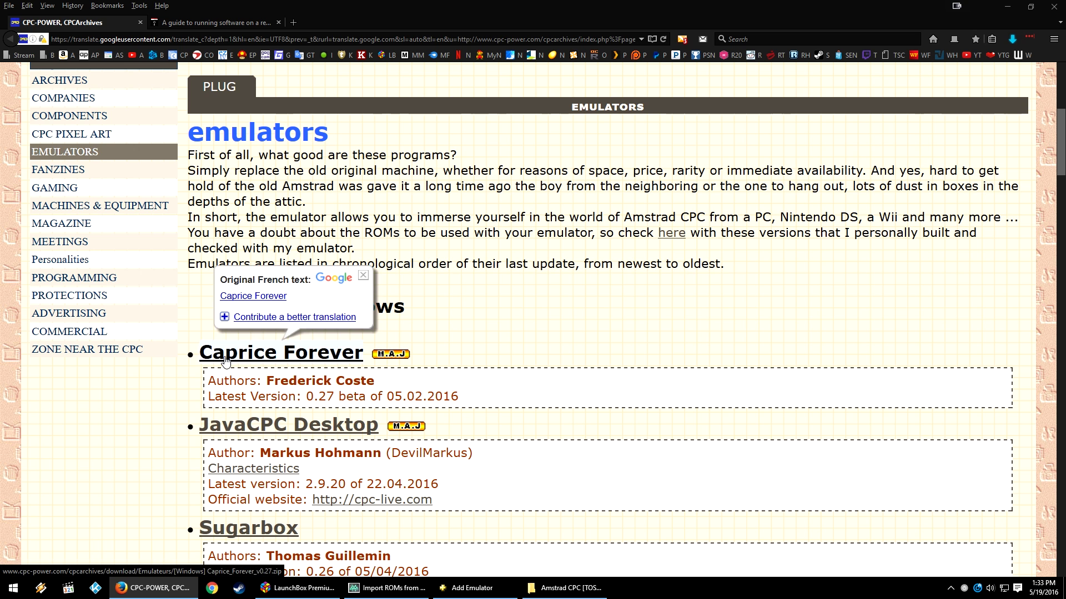
pyautogui.click(314, 356)
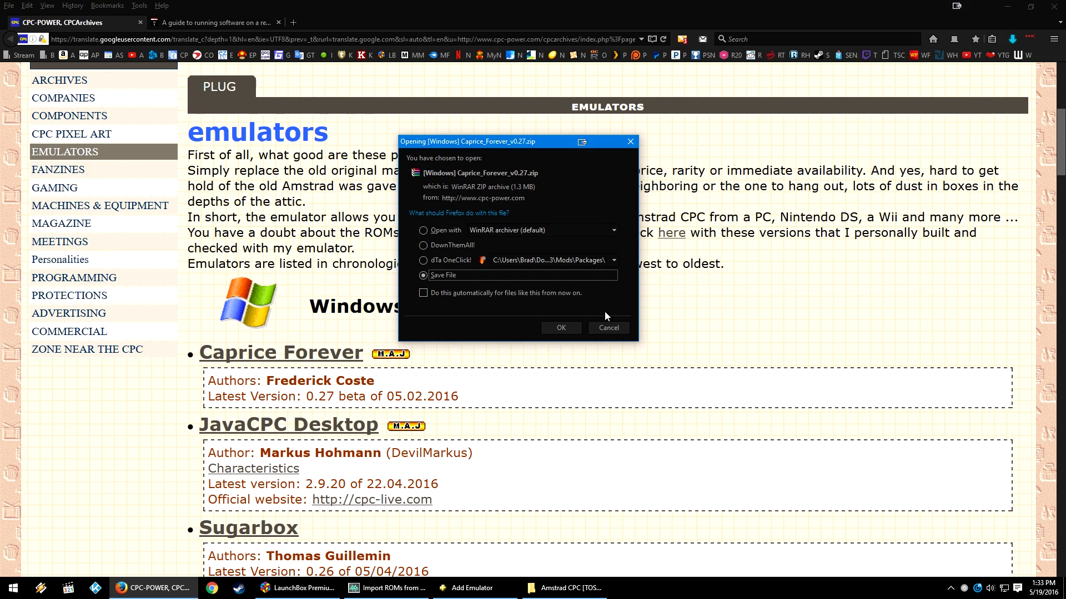
pyautogui.click(604, 326)
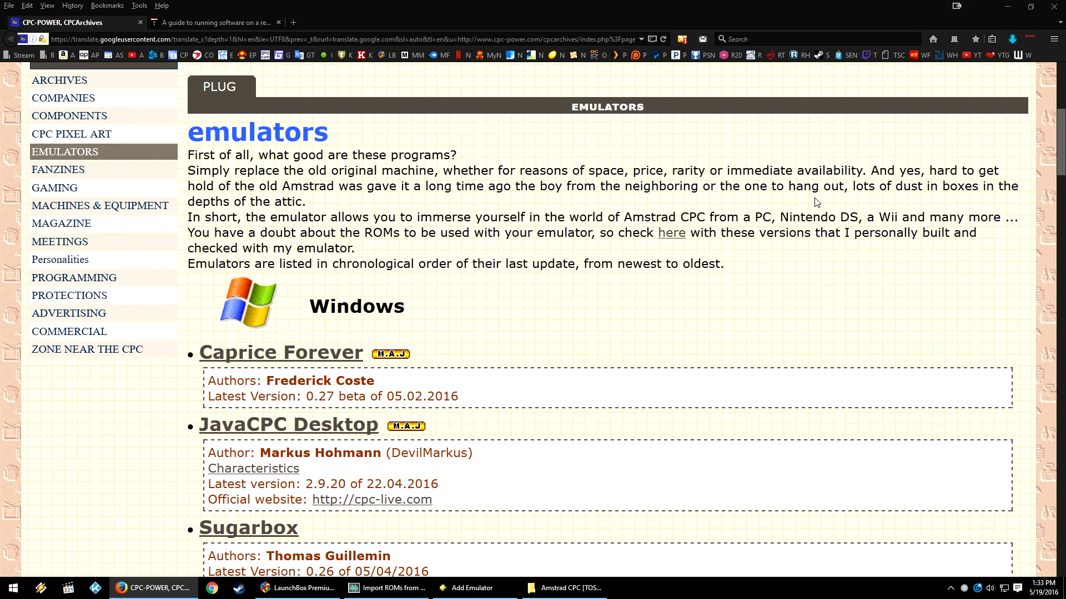
# - Scroll down to the CPC-POWER ROM listings, then switch to the CPCWiki running-software guide tab
pyautogui.scroll(-15, 924, 272)
pyautogui.scroll(-15, 915, 283)
pyautogui.scroll(8, 592, 185)
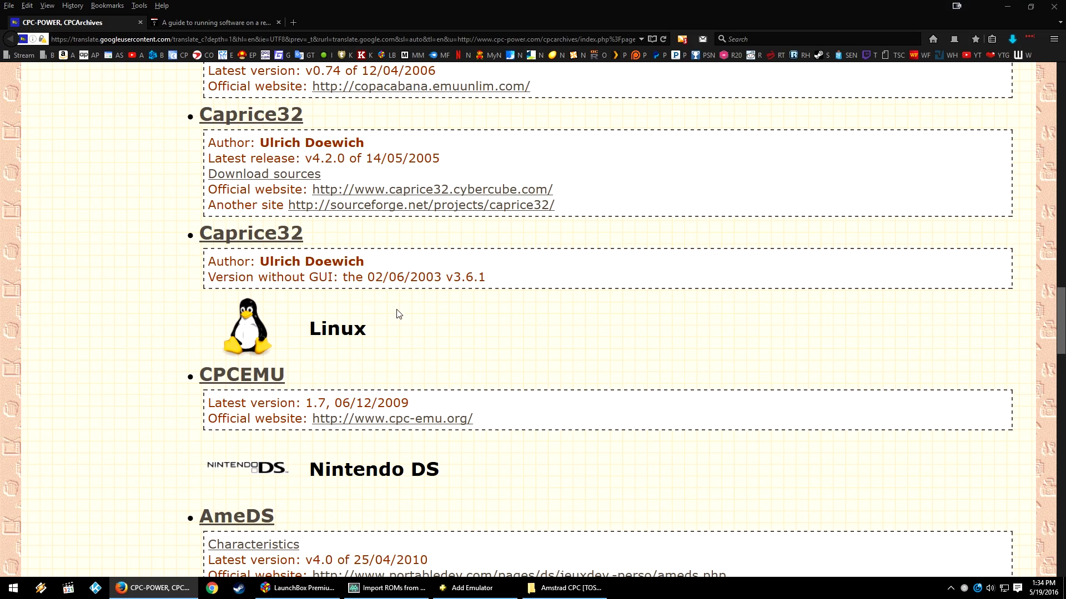
pyautogui.scroll(-5, 394, 341)
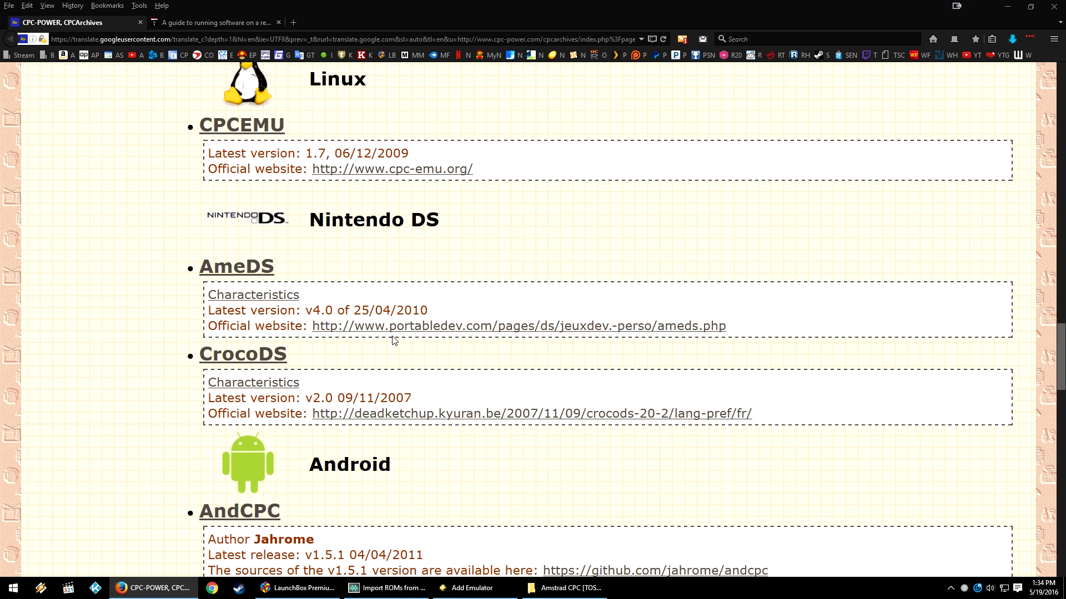
pyautogui.scroll(-8, 394, 340)
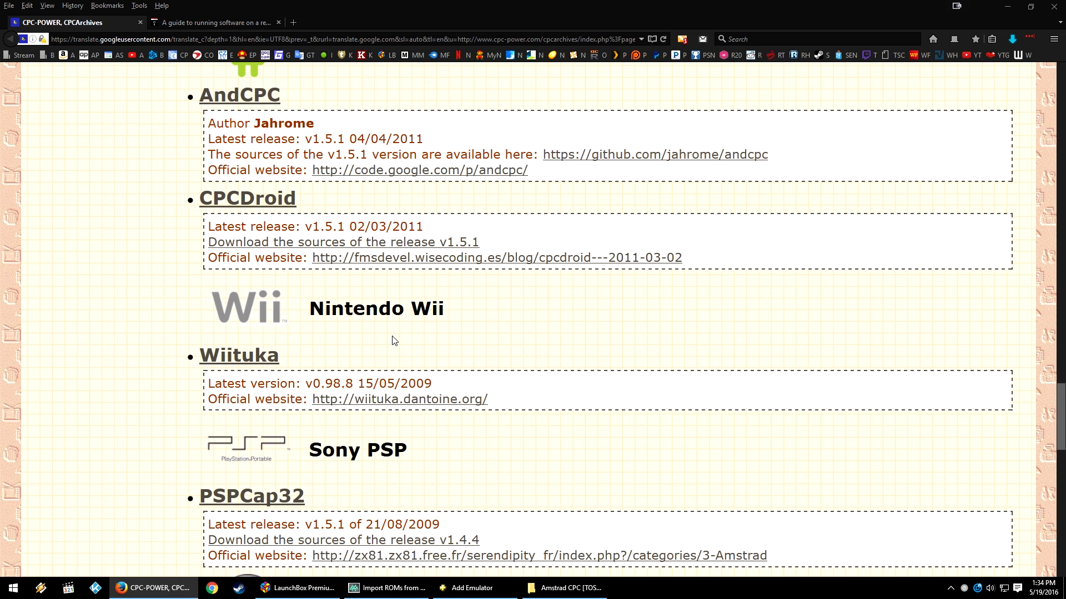
pyautogui.scroll(-10, 394, 340)
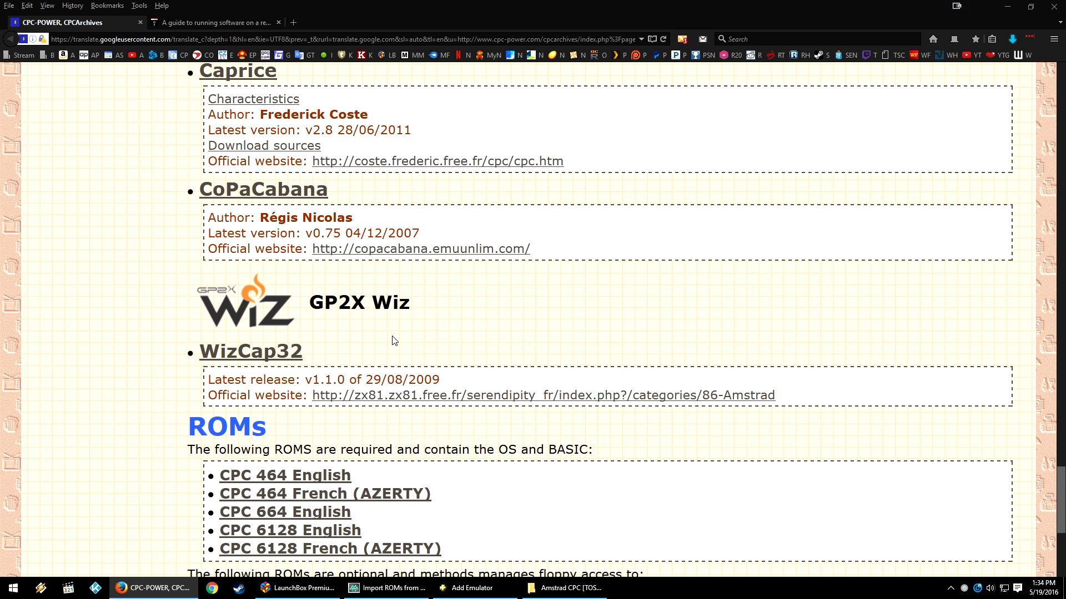
pyautogui.scroll(-4, 394, 340)
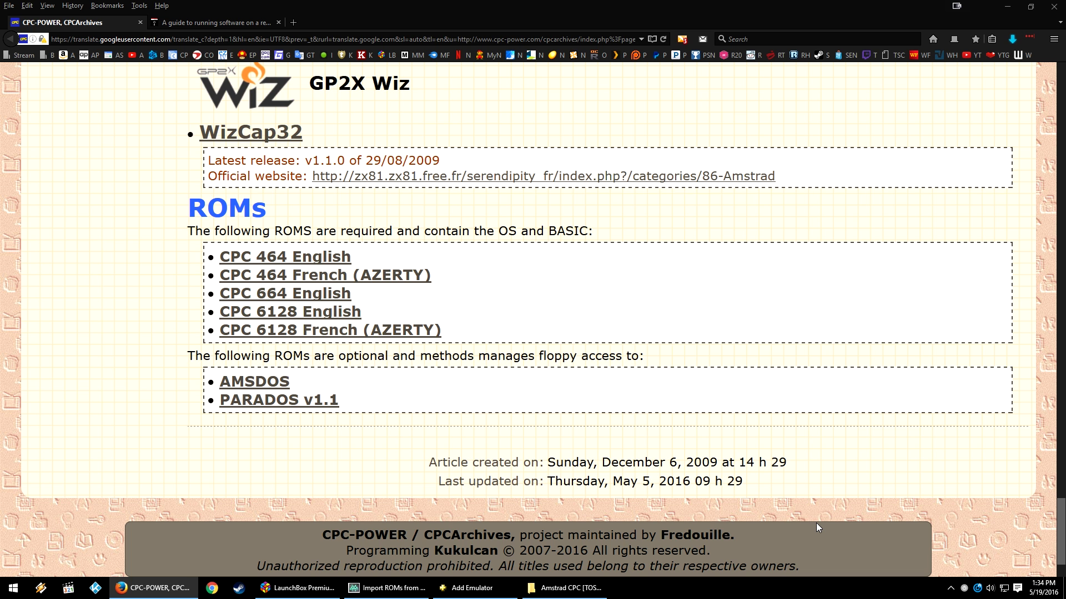
pyautogui.click(217, 22)
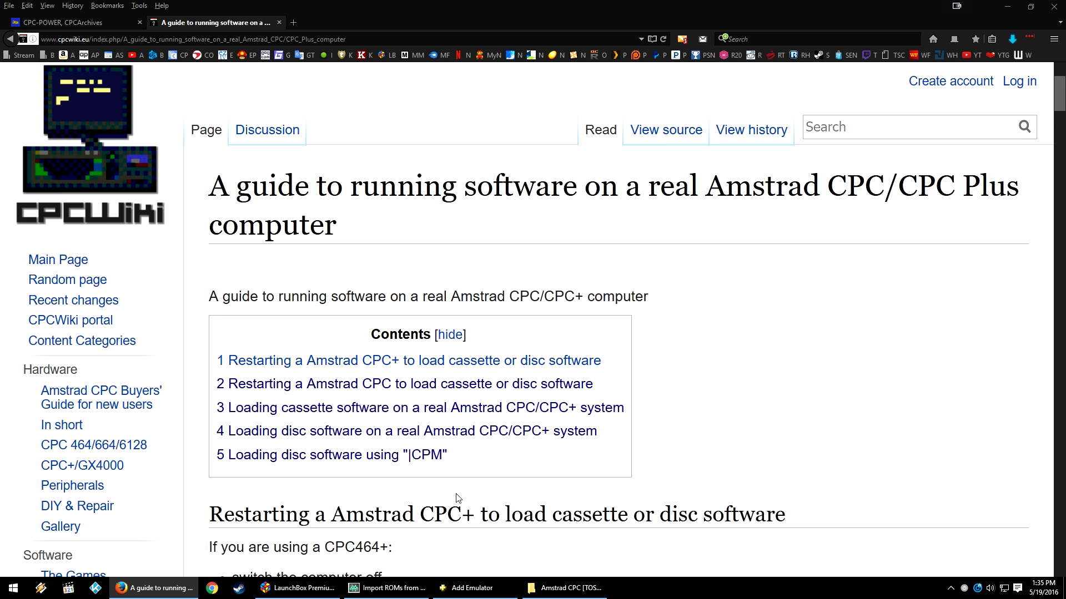
# - Read through the CPCWiki guide, briefly highlighting 'CPC472', then scroll back toward the top
pyautogui.scroll(-5, 457, 497)
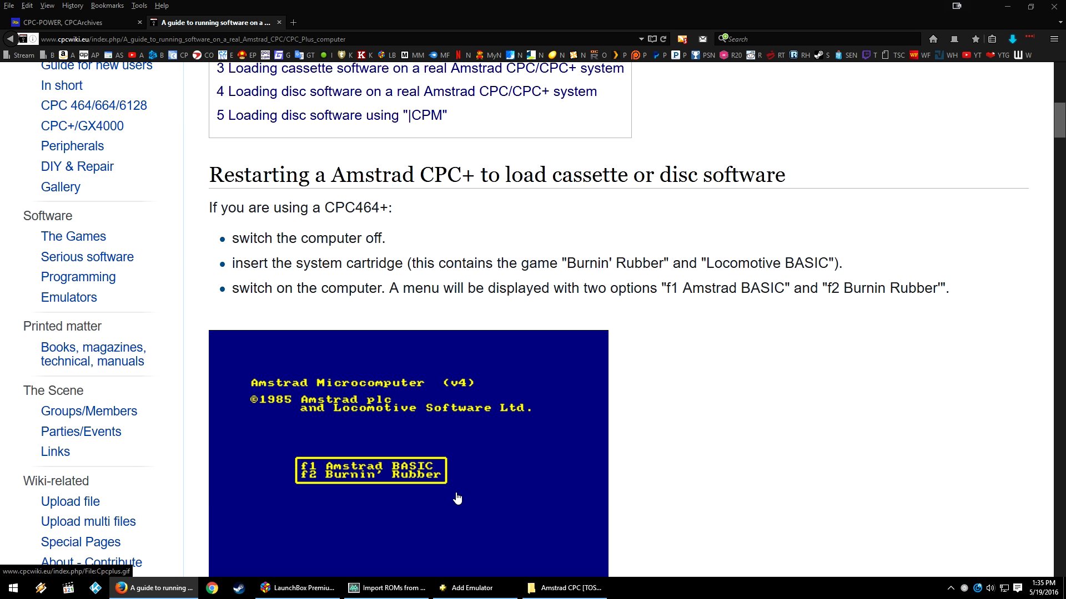
pyautogui.scroll(-5, 457, 498)
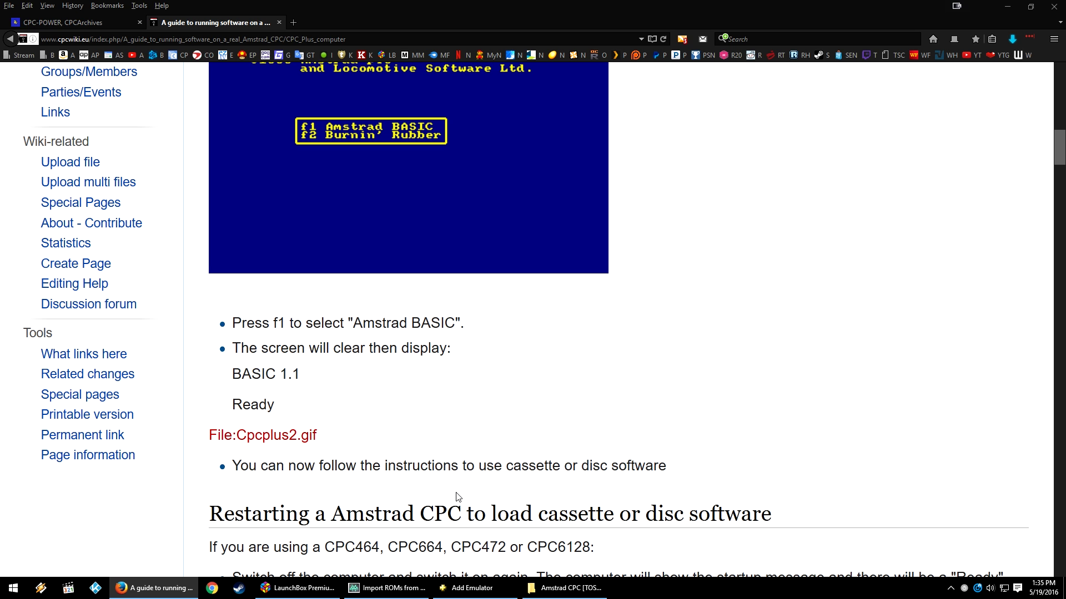
pyautogui.scroll(-3, 458, 498)
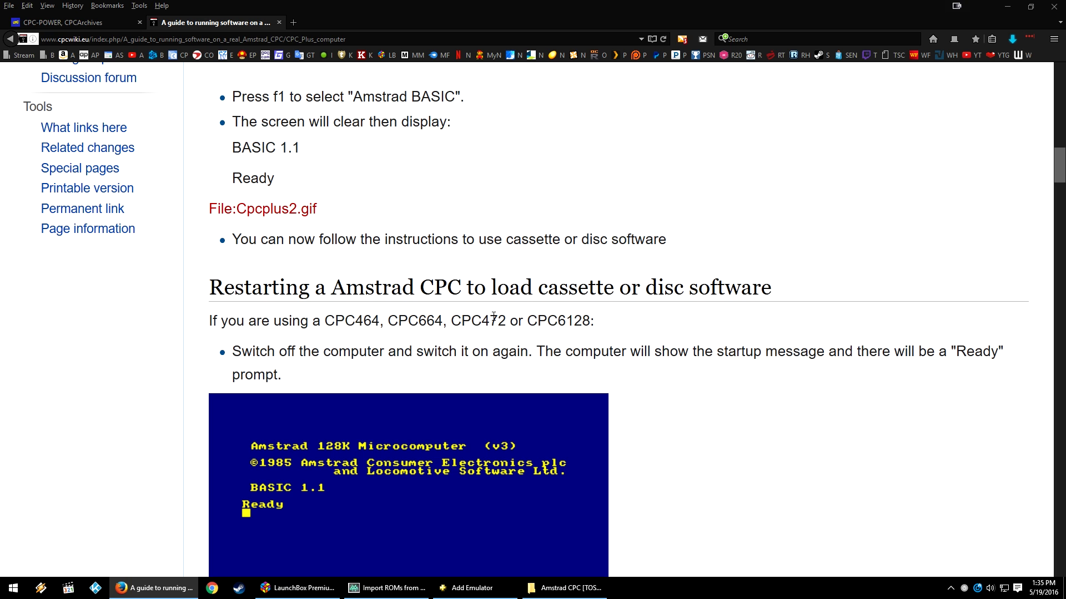
pyautogui.moveTo(451, 322); pyautogui.dragTo(506, 322)
pyautogui.click(619, 367)
pyautogui.scroll(-12, 610, 366)
pyautogui.scroll(4, 589, 388)
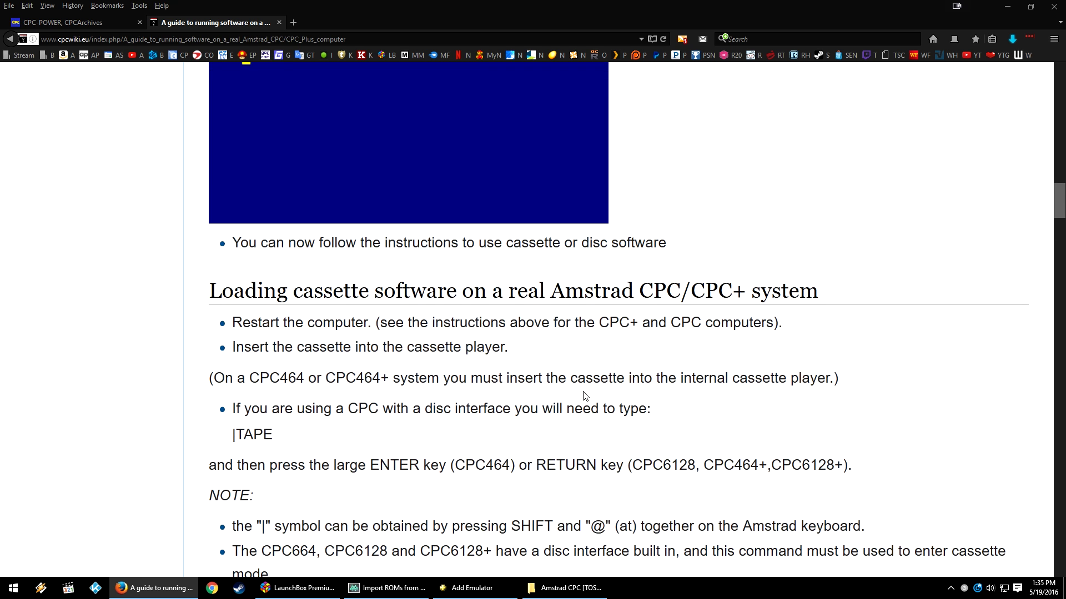
pyautogui.scroll(15, 585, 396)
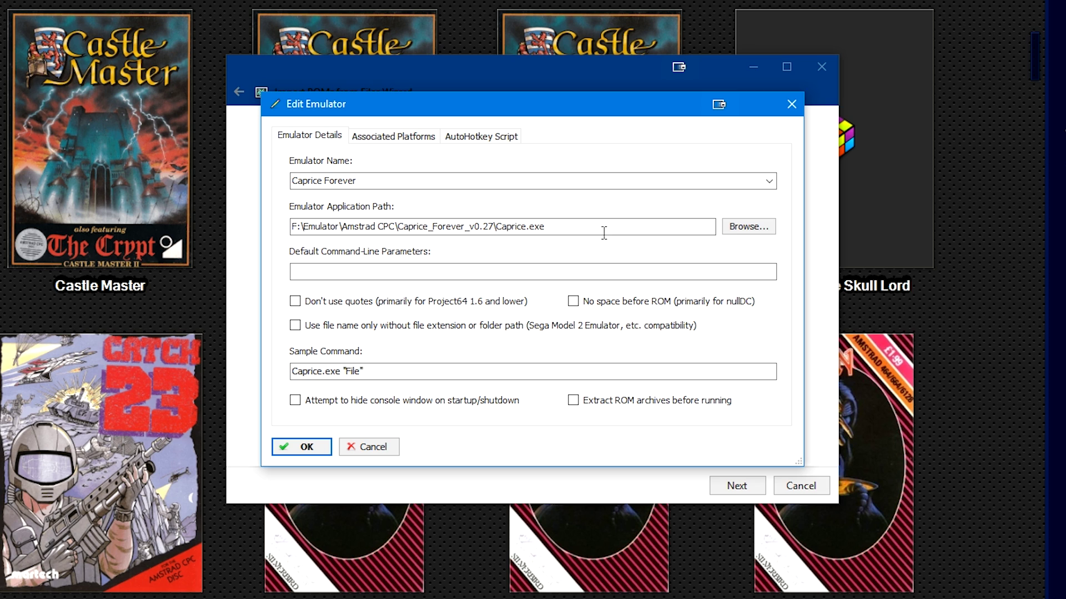
# - Make Caprice Forever the default Amstrad CPC emulator, save it, and return to the platform page
pyautogui.click(385, 138)
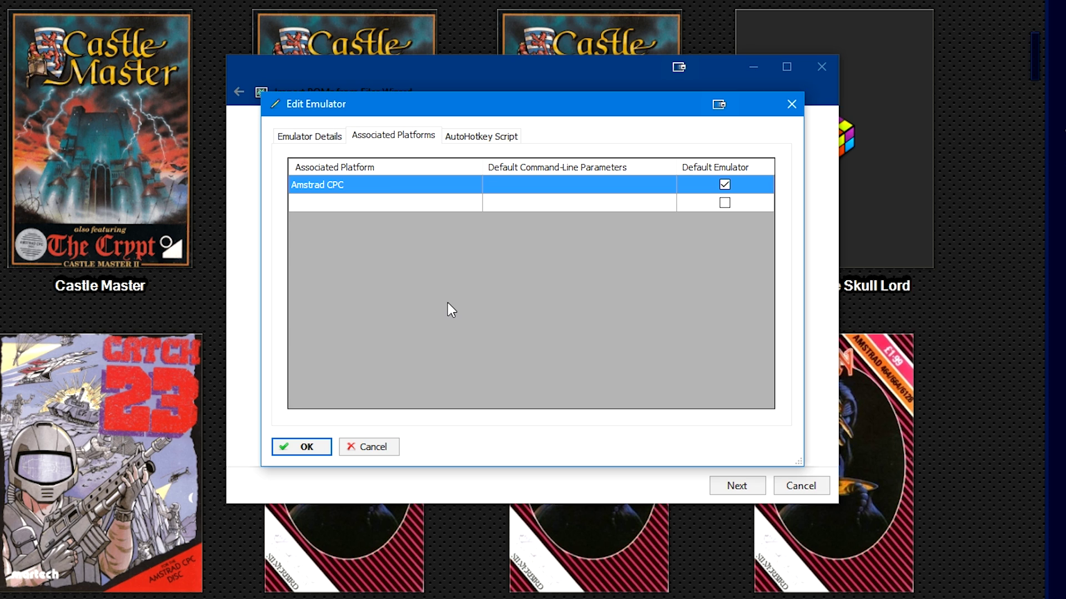
pyautogui.click(396, 202)
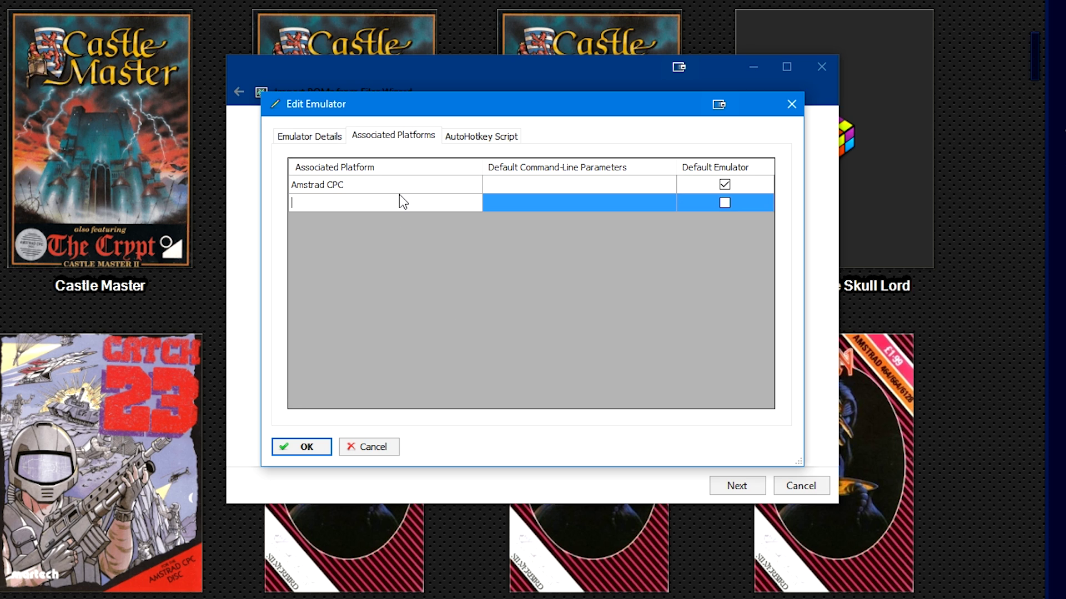
pyautogui.click(394, 185)
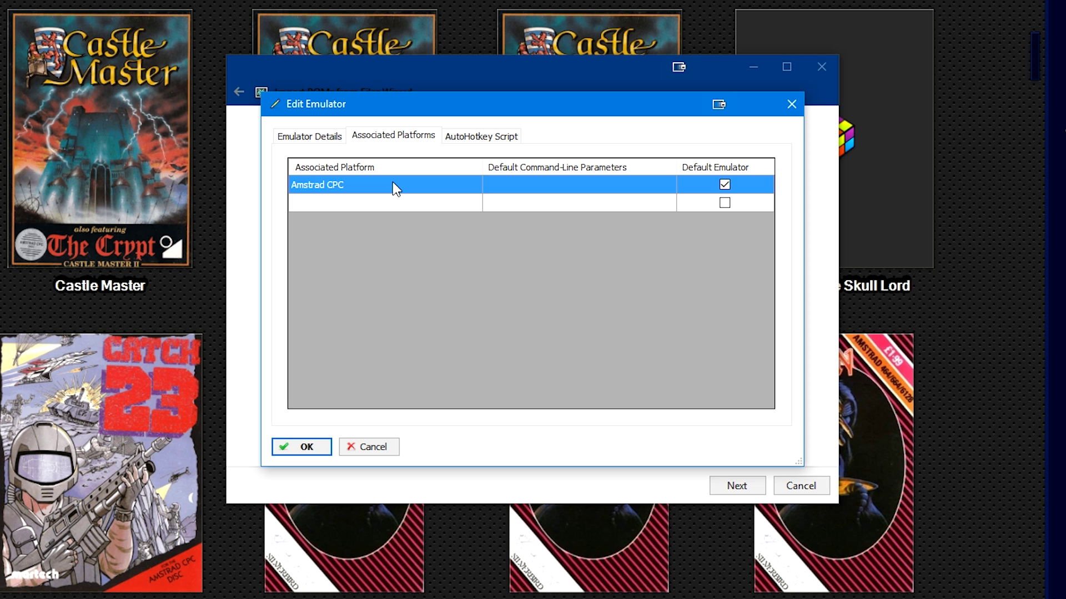
pyautogui.click(340, 184)
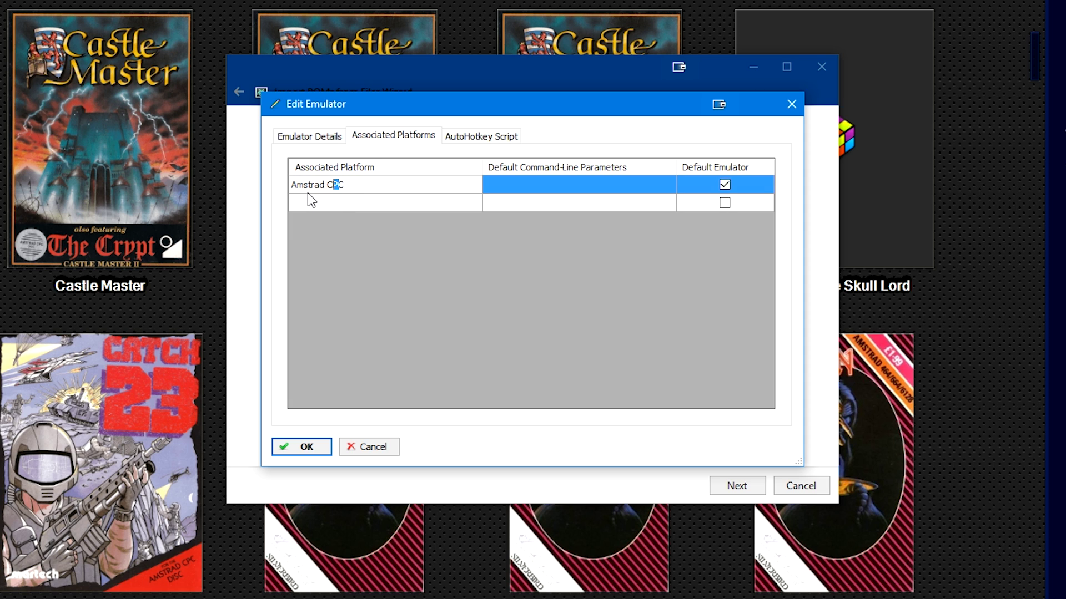
pyautogui.click(322, 142)
pyautogui.click(394, 135)
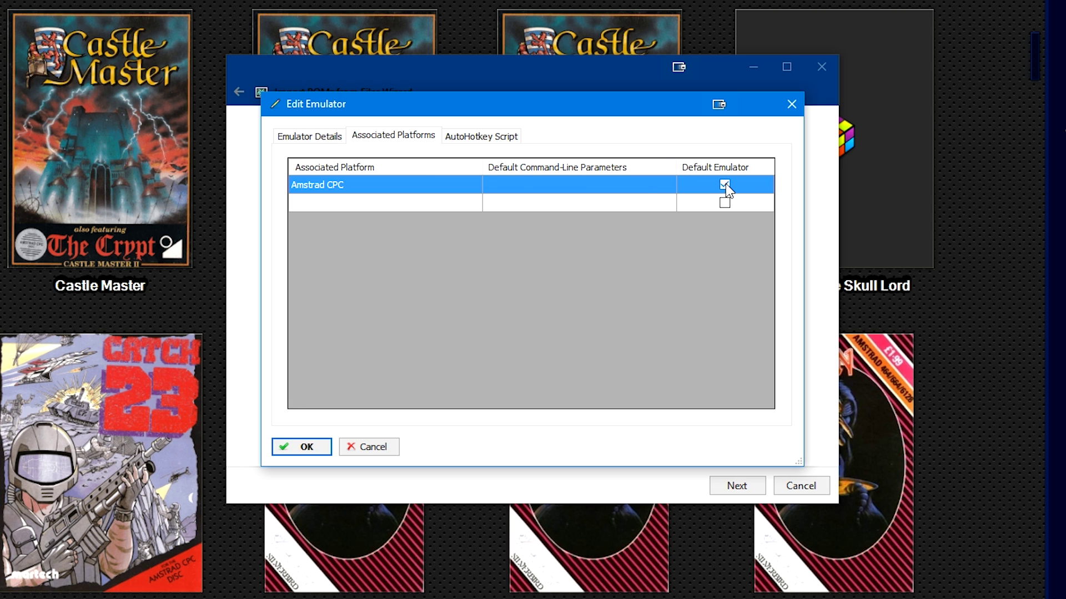
pyautogui.click(324, 443)
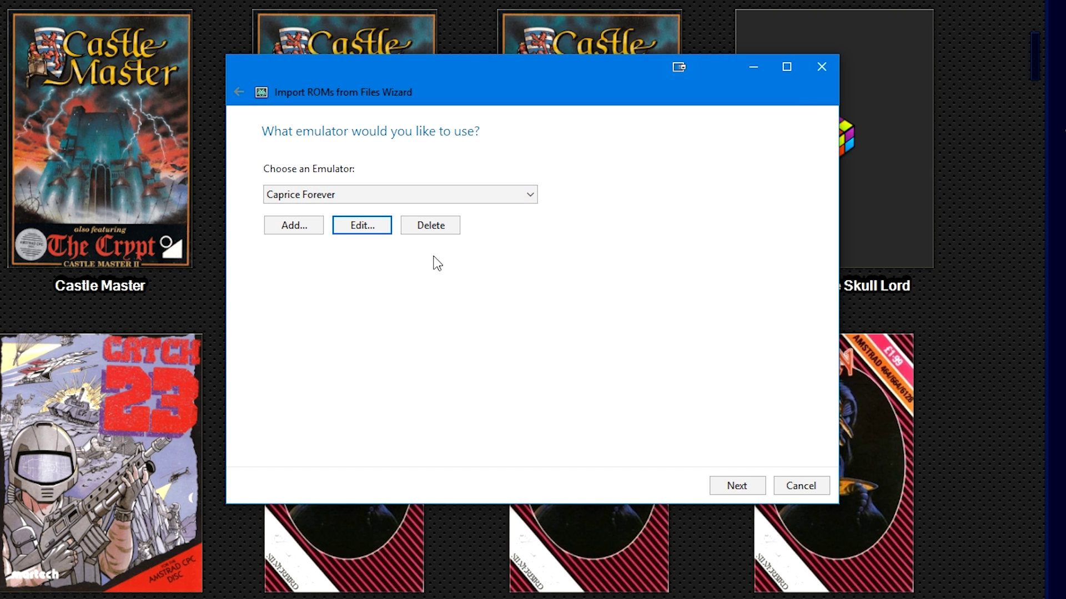
pyautogui.click(239, 92)
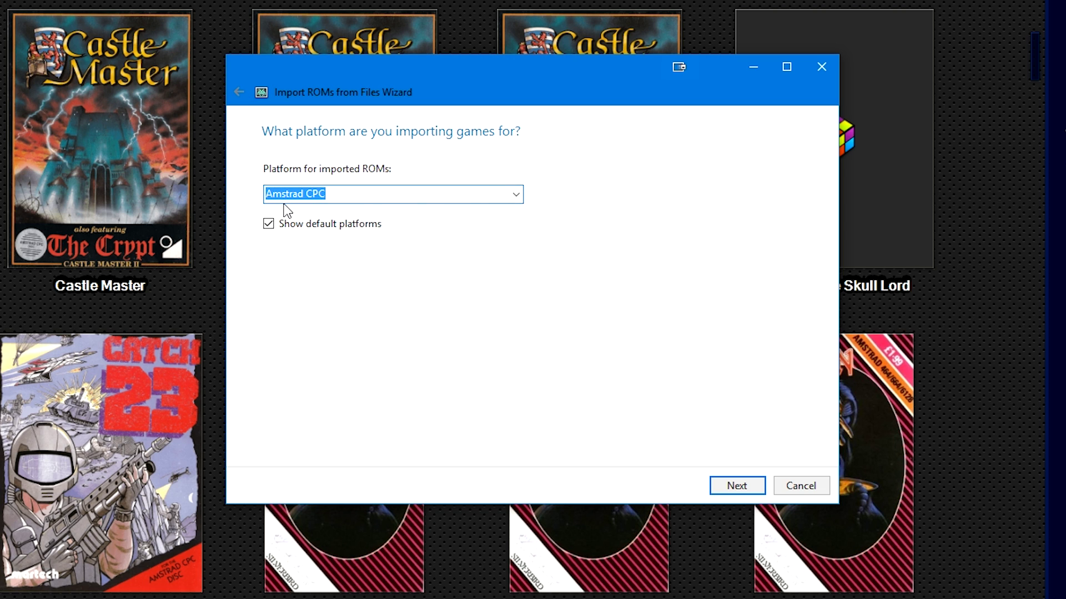
# - Keep Amstrad CPC, use the files in their current location, and accept default metadata and image options
pyautogui.click(505, 190)
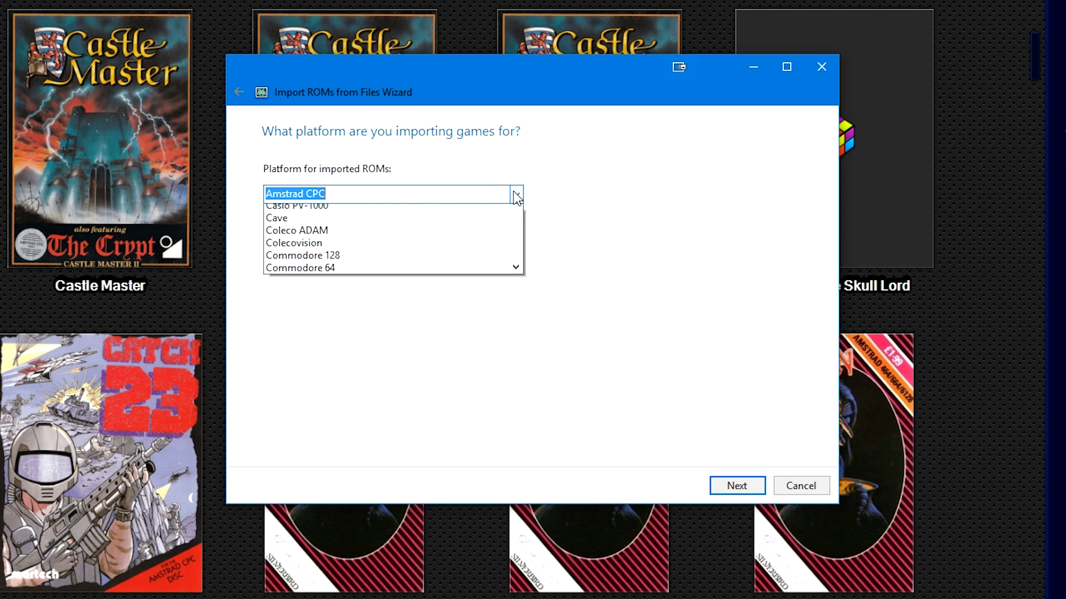
pyautogui.click(674, 200)
pyautogui.click(760, 485)
pyautogui.click(761, 485)
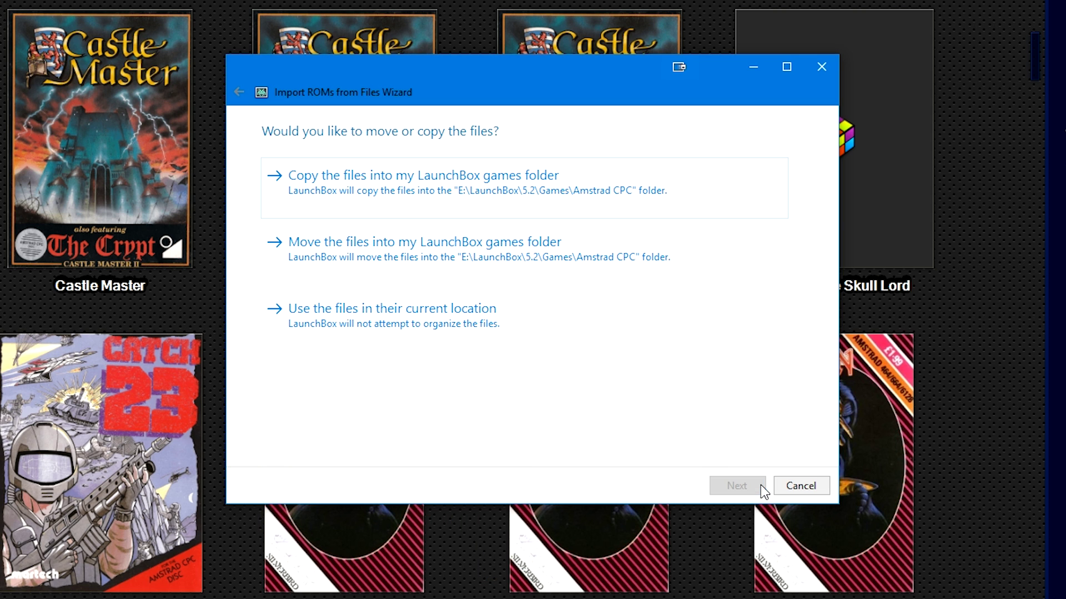
pyautogui.click(408, 314)
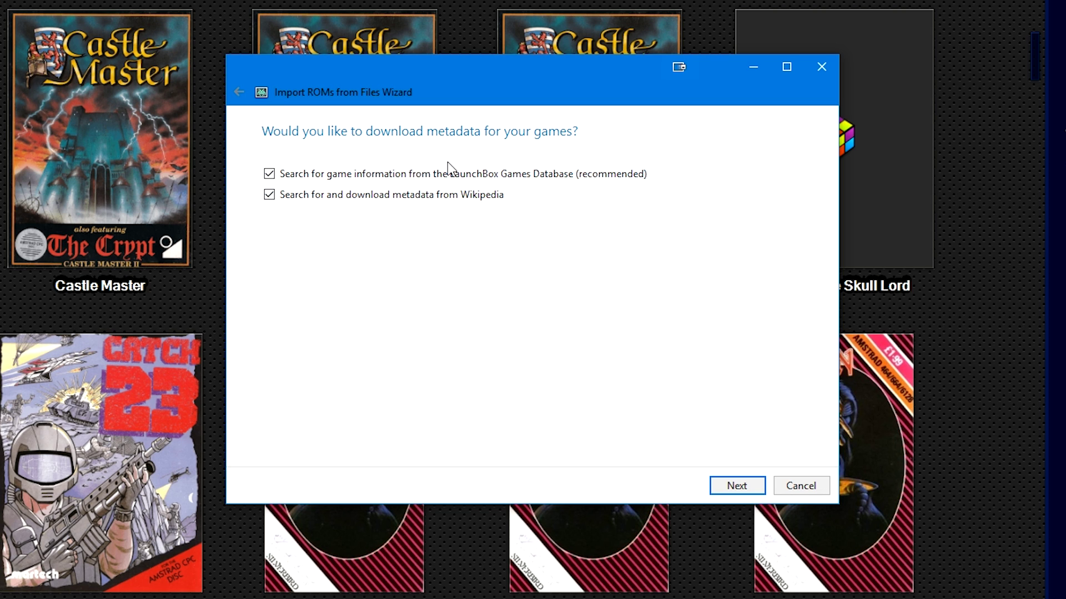
pyautogui.press('Return')
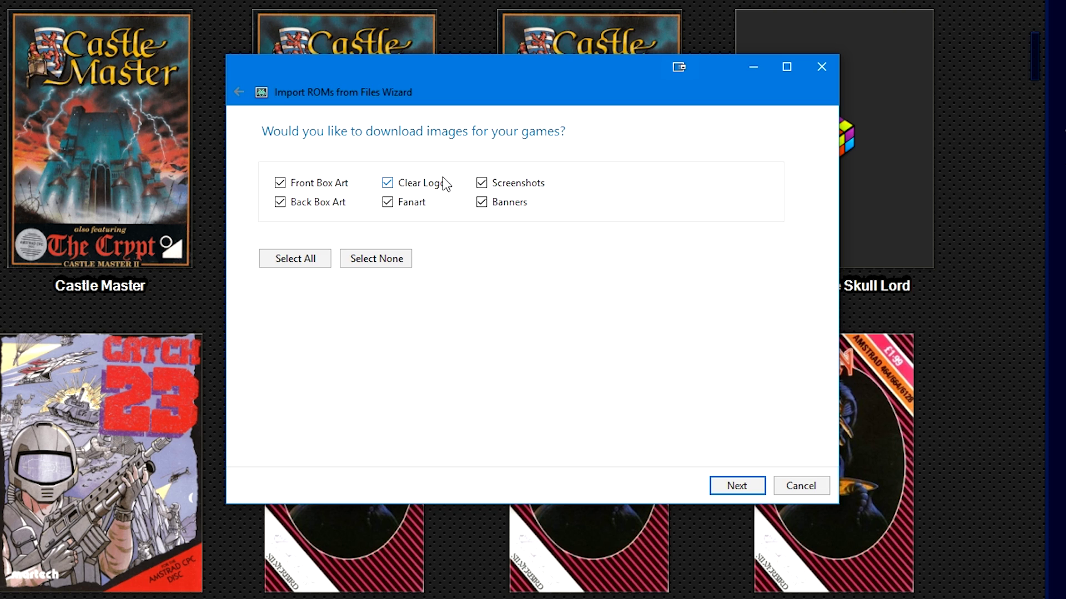
pyautogui.press('Return')
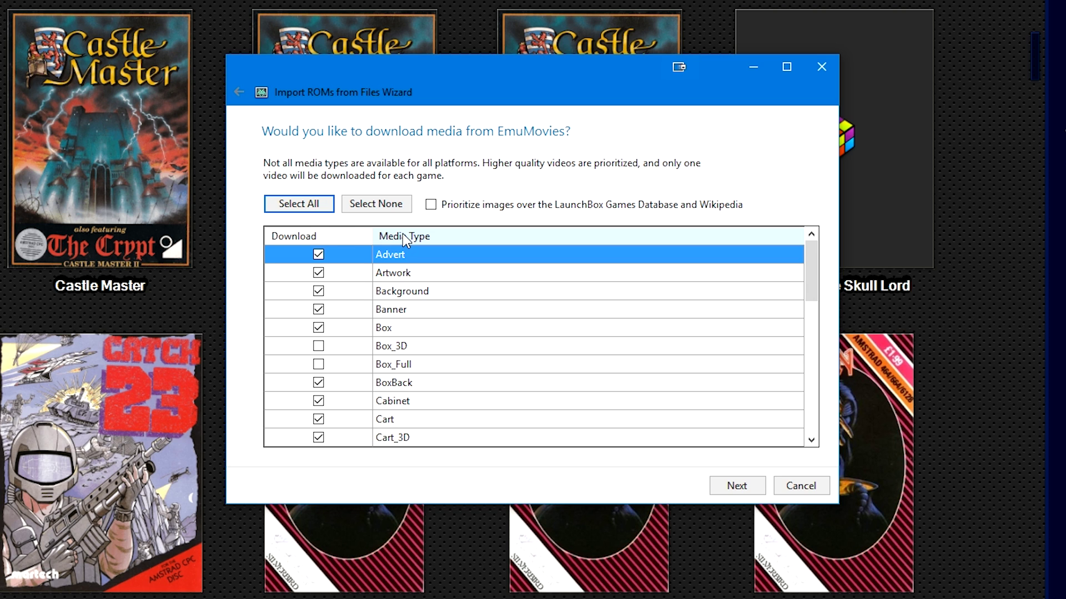
# - Select all EmuMovies media types and accept the default custom options to reach Ready to Import
pyautogui.click(308, 205)
pyautogui.click(757, 490)
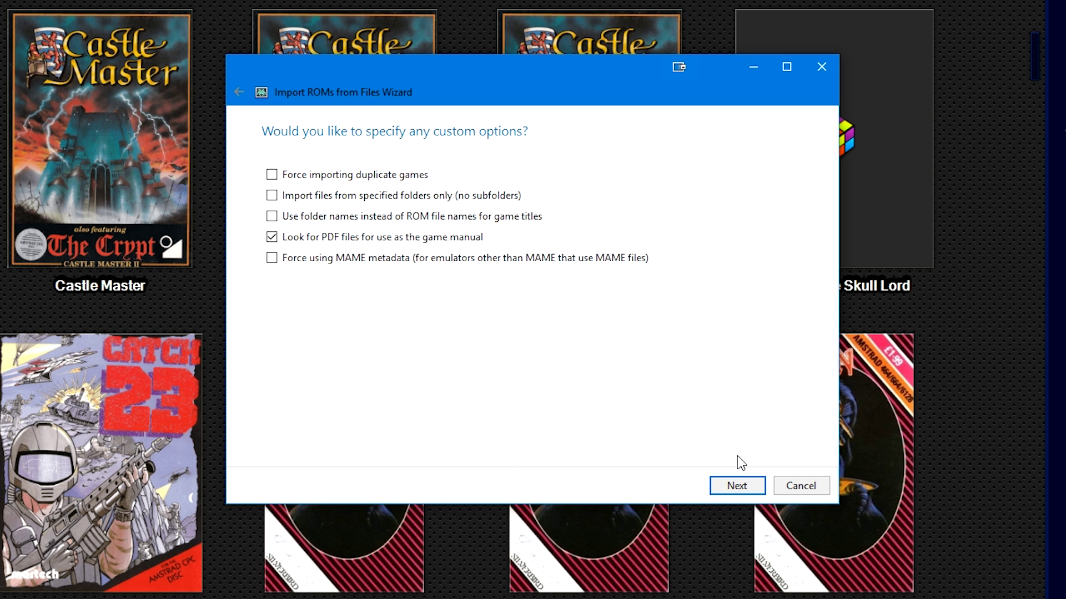
pyautogui.click(739, 487)
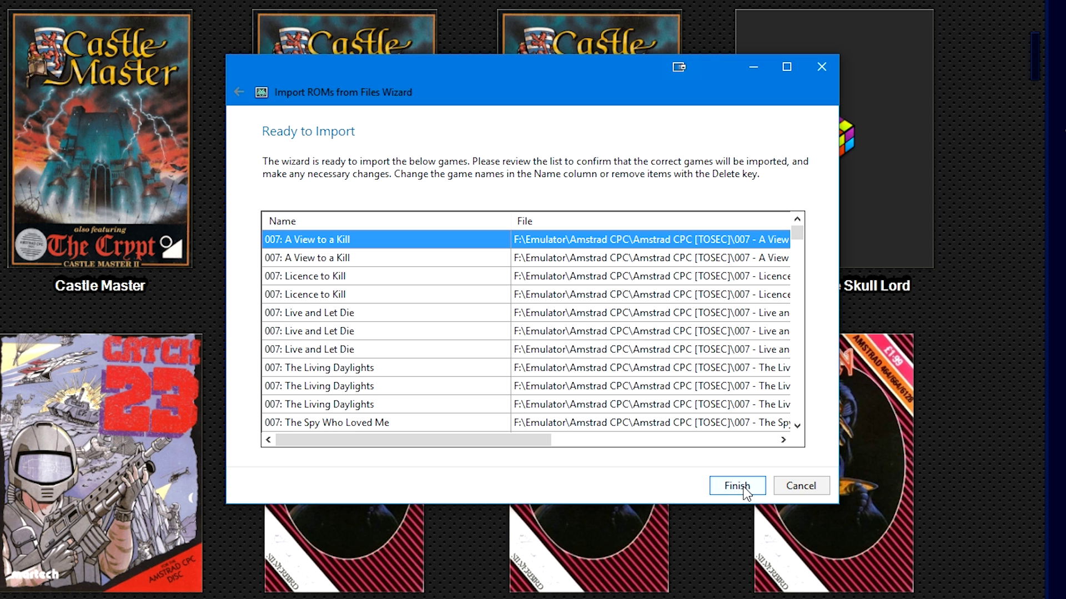
# - Delete the duplicate 007: Licence to Kill entry from the import list and click Finish
pyautogui.scroll(-15, 710, 408)
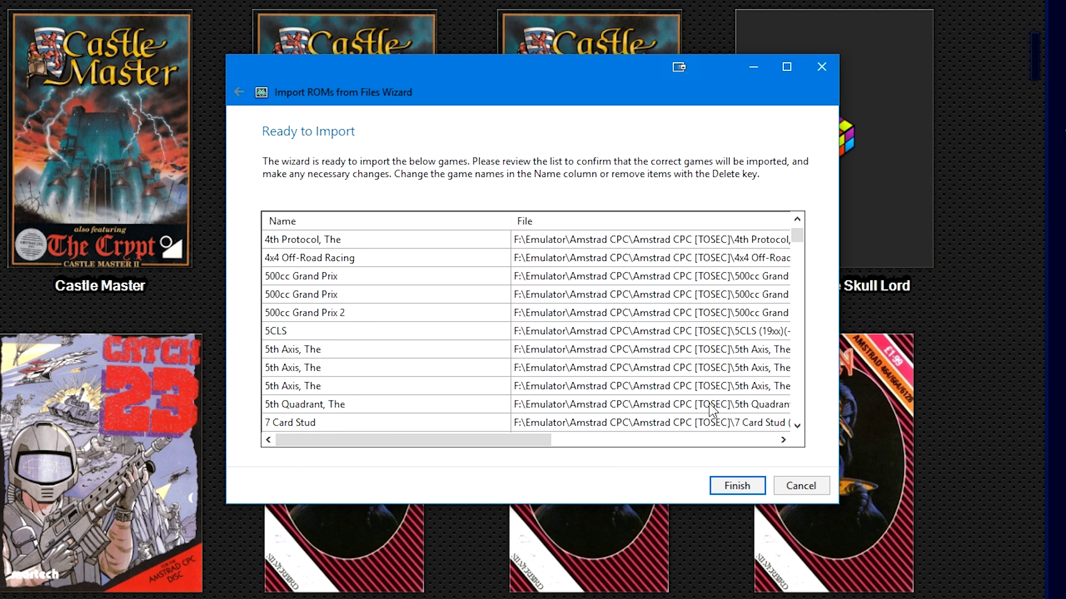
pyautogui.scroll(15, 711, 408)
pyautogui.press('Home')
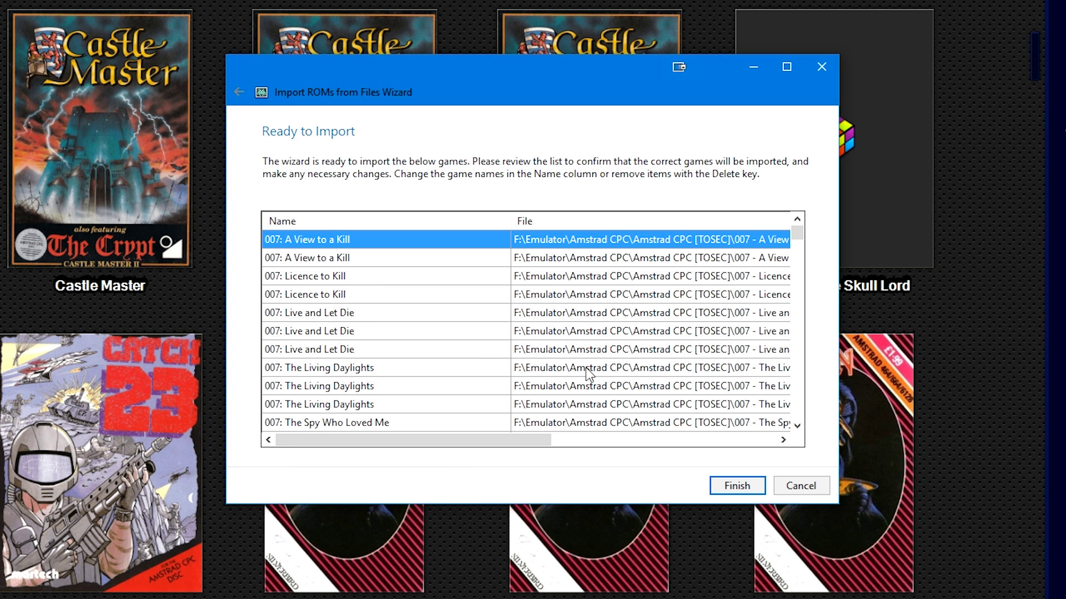
pyautogui.click(361, 281)
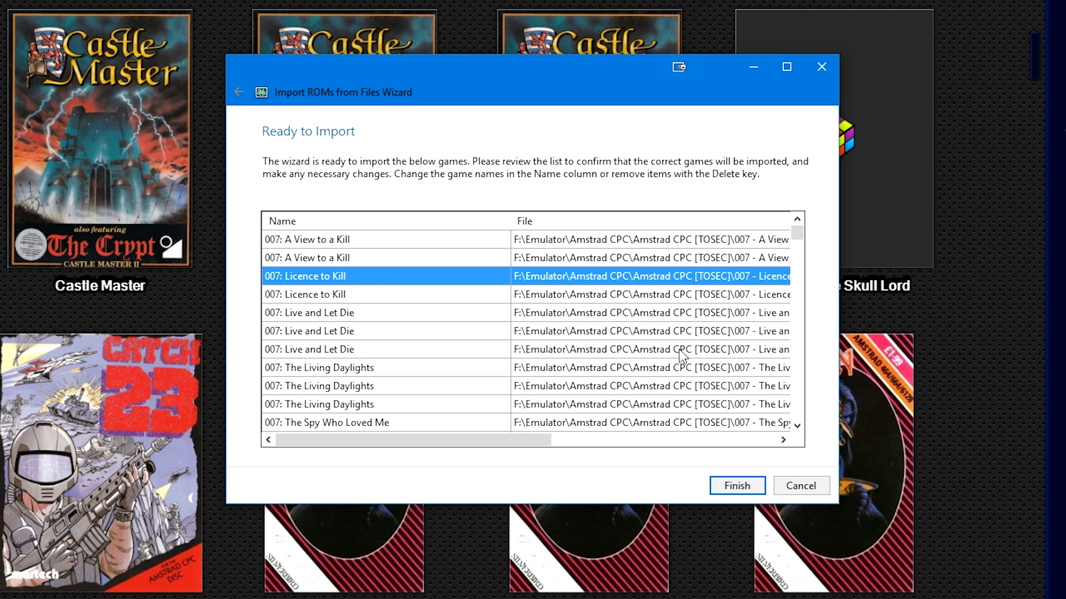
pyautogui.press('Delete')
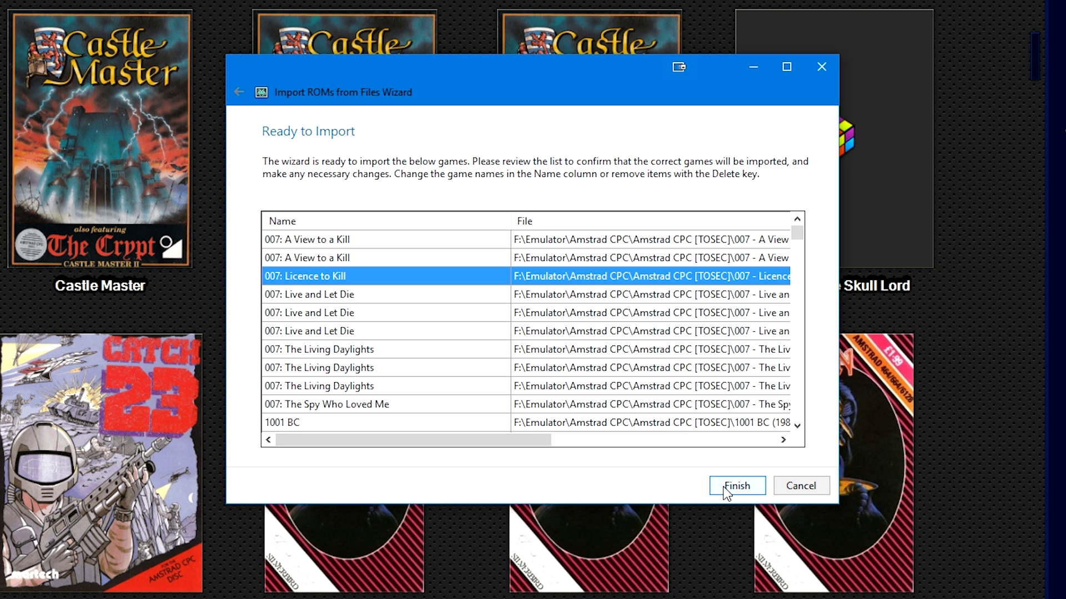
pyautogui.click(741, 487)
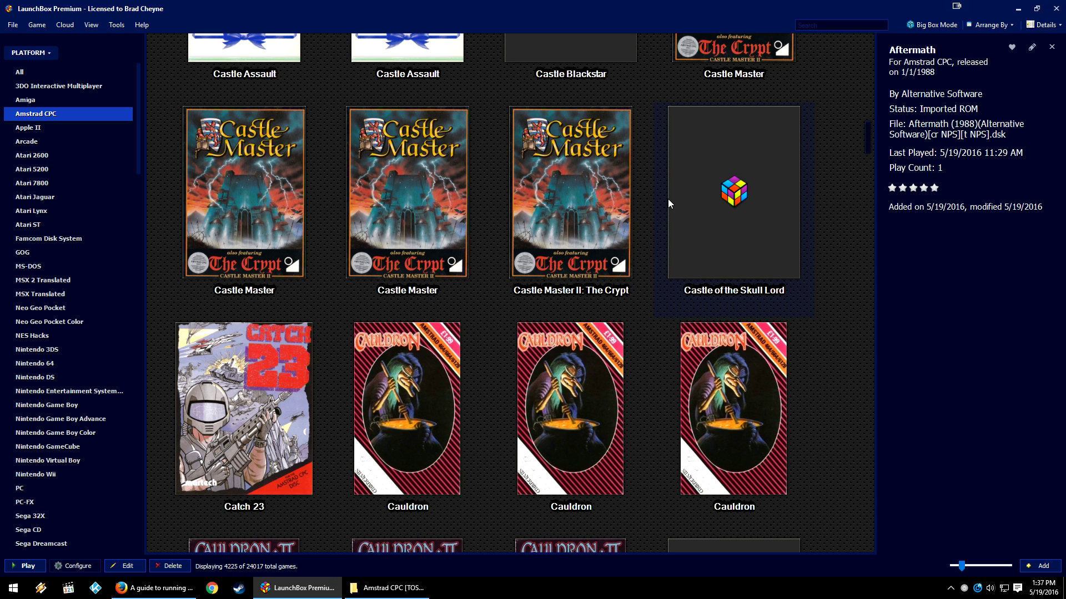
# - Launch Castle Master II: The Crypt in Caprice Forever, then resize and center the emulator window
pyautogui.moveTo(684, 185)
pyautogui.rightClick(539, 179)
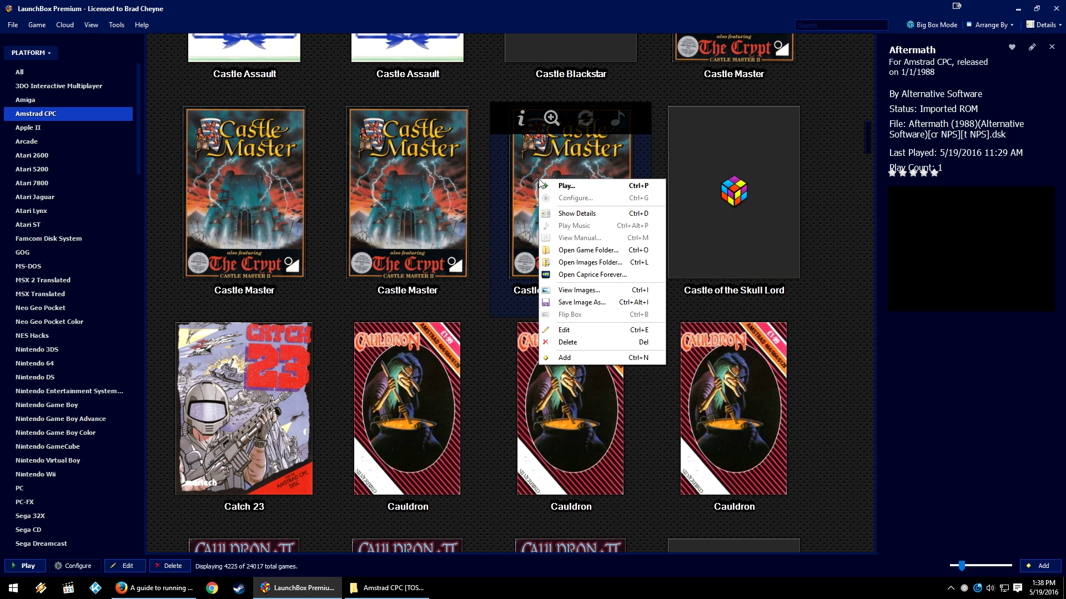
pyautogui.click(578, 275)
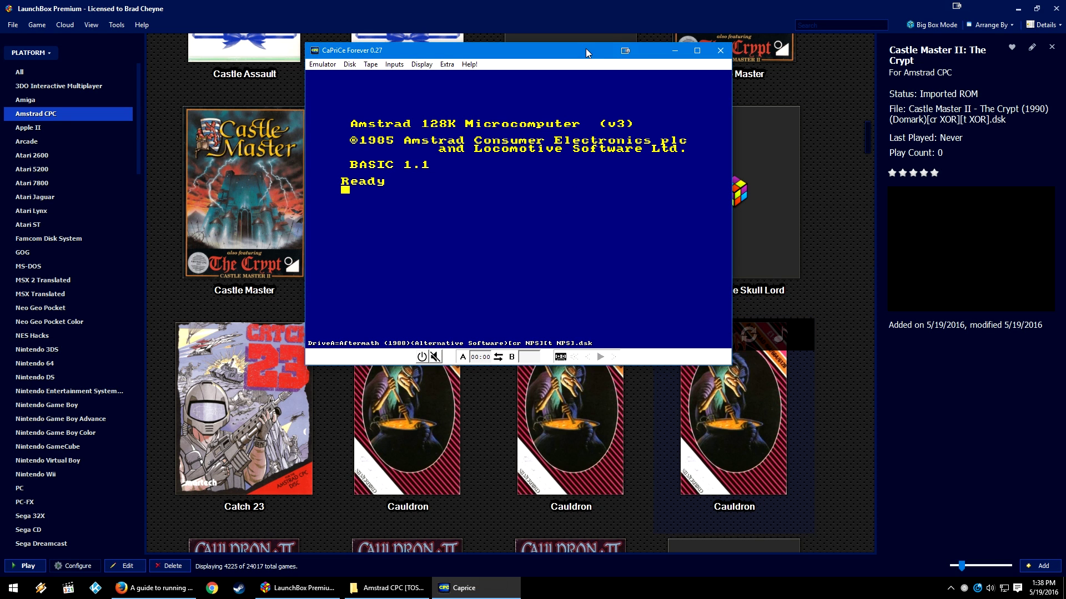
pyautogui.moveTo(586, 48); pyautogui.dragTo(530, 99)
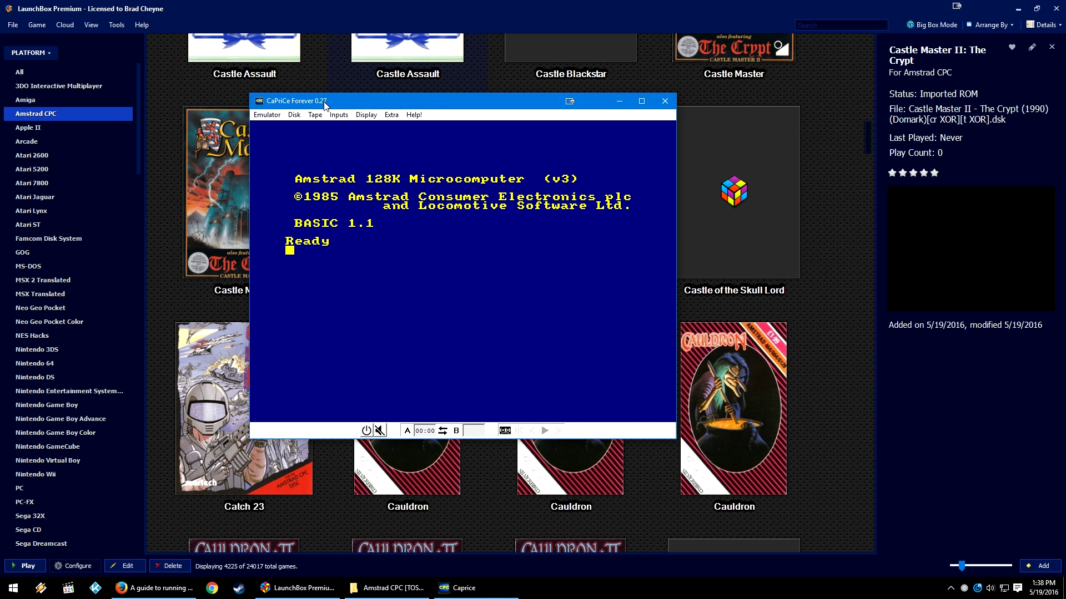
pyautogui.moveTo(386, 99); pyautogui.dragTo(419, 42)
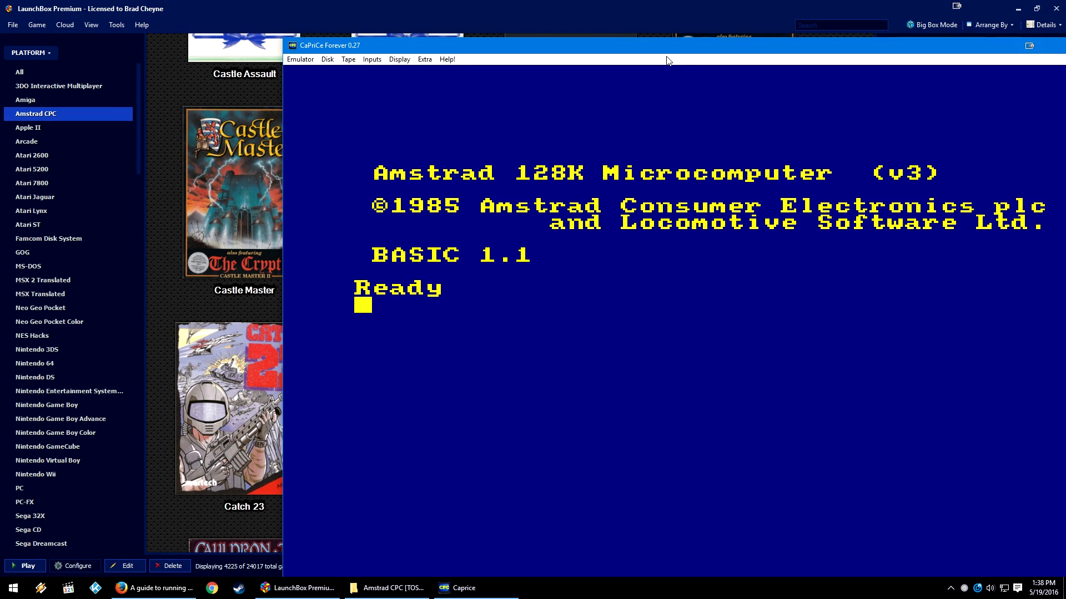
pyautogui.moveTo(669, 48); pyautogui.dragTo(530, 19)
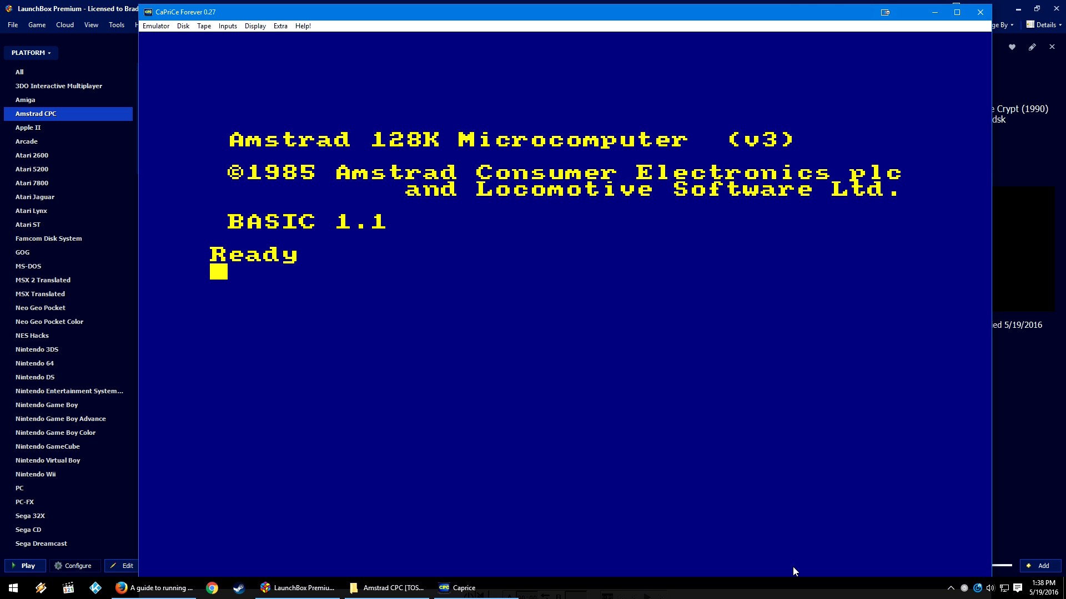
pyautogui.moveTo(791, 12); pyautogui.dragTo(786, 9)
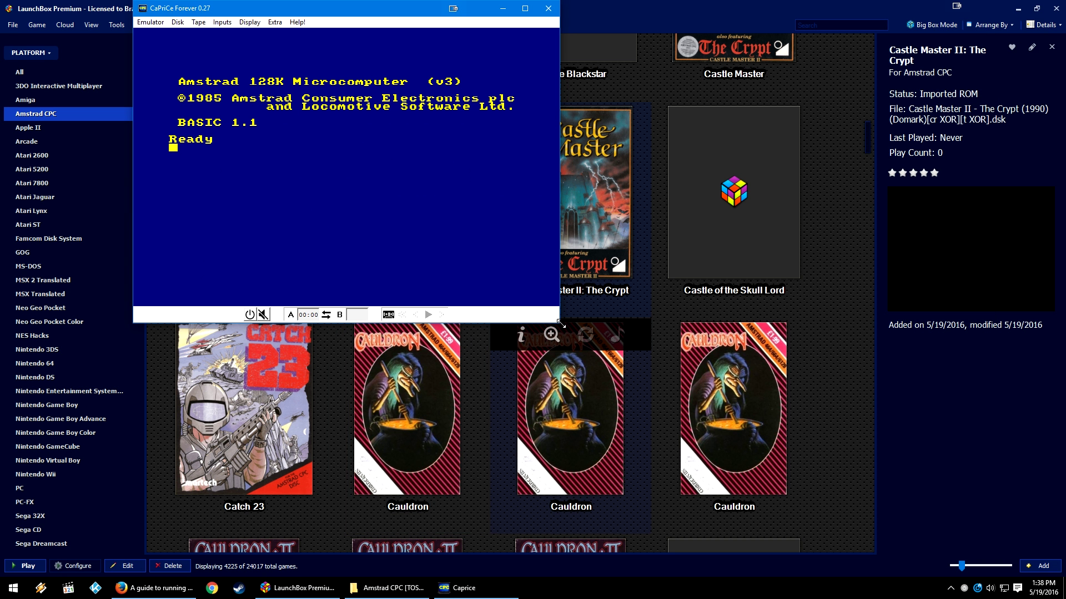
pyautogui.moveTo(559, 322); pyautogui.dragTo(696, 430)
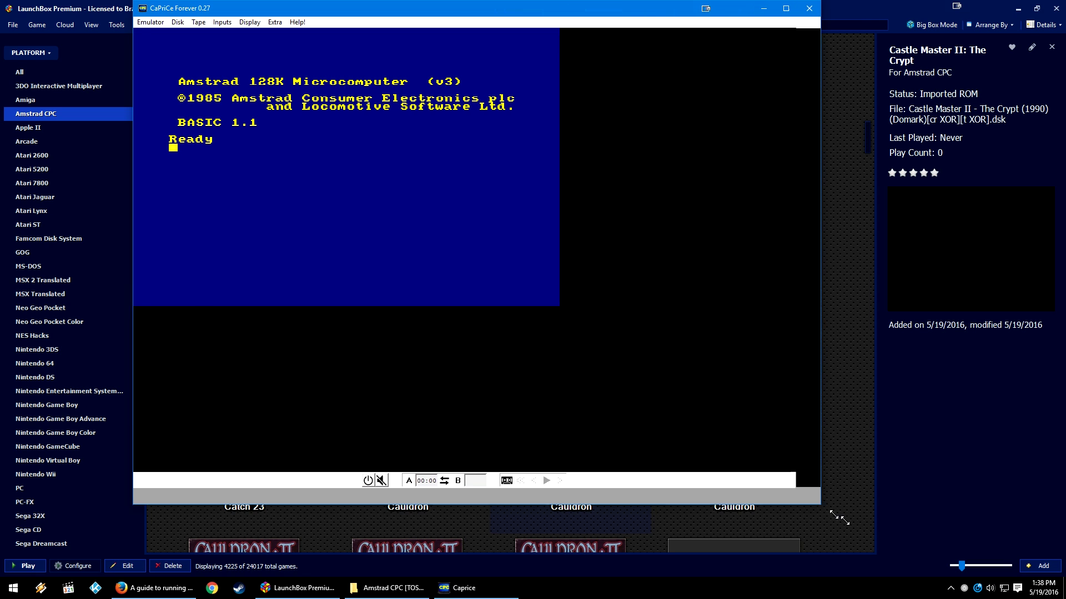
pyautogui.moveTo(855, 527); pyautogui.dragTo(885, 364)
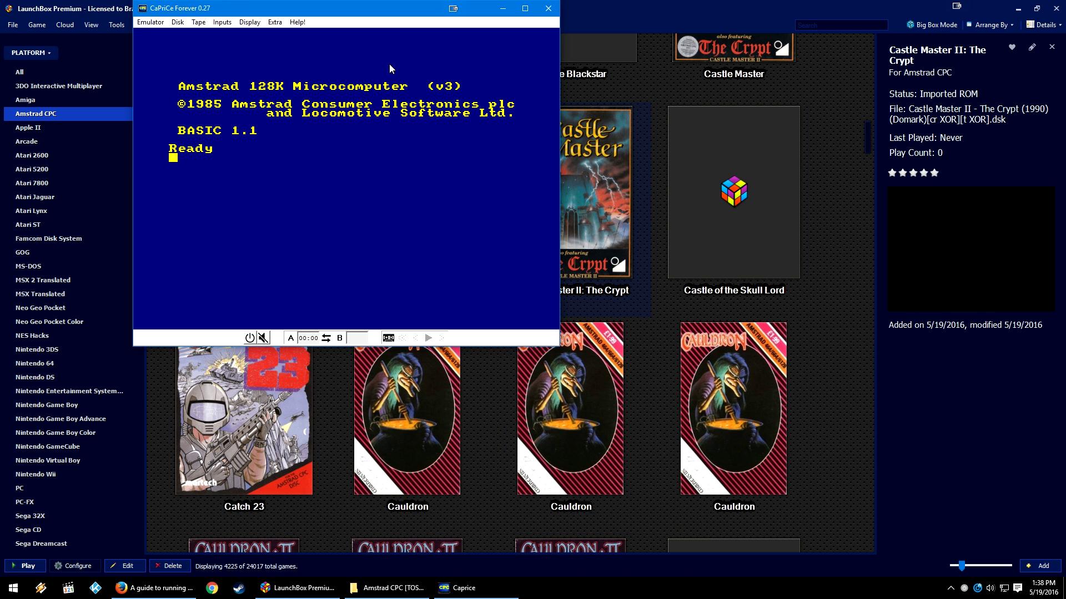
pyautogui.moveTo(400, 13); pyautogui.dragTo(584, 92)
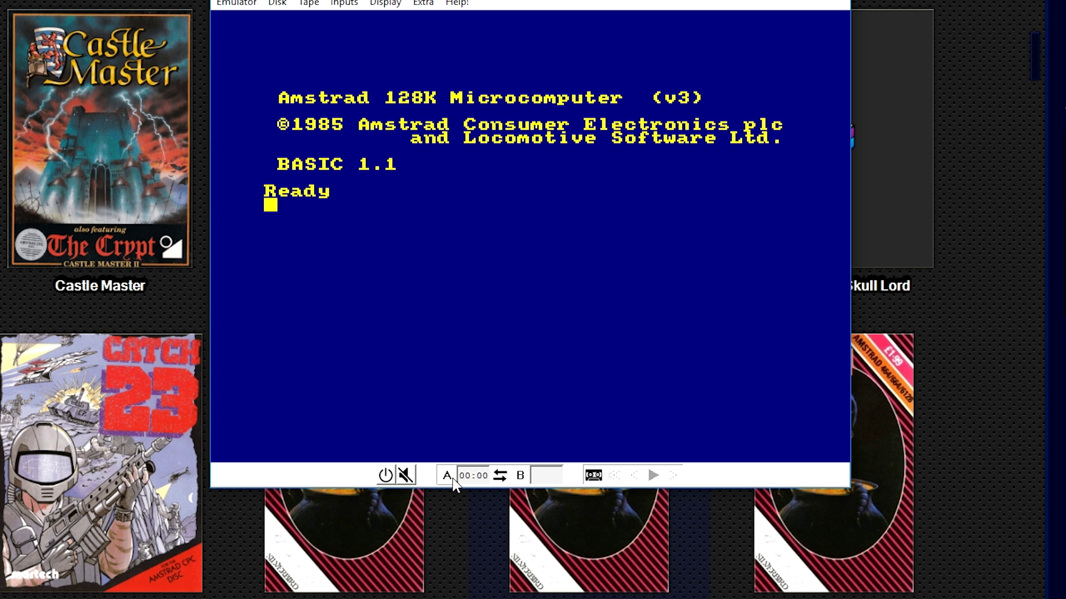
pyautogui.click(521, 476)
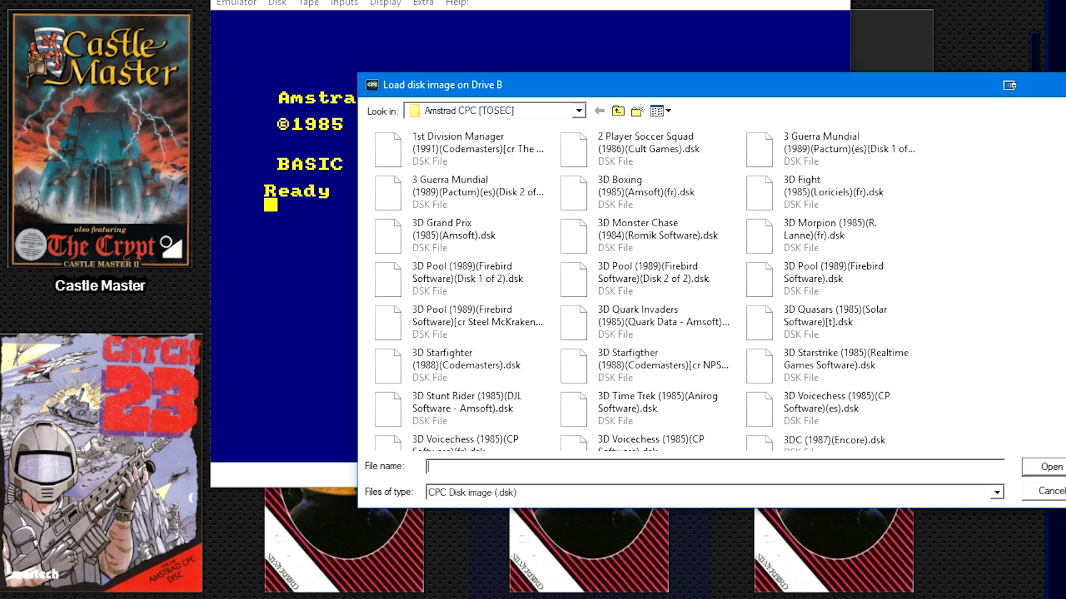
pyautogui.click(1061, 496)
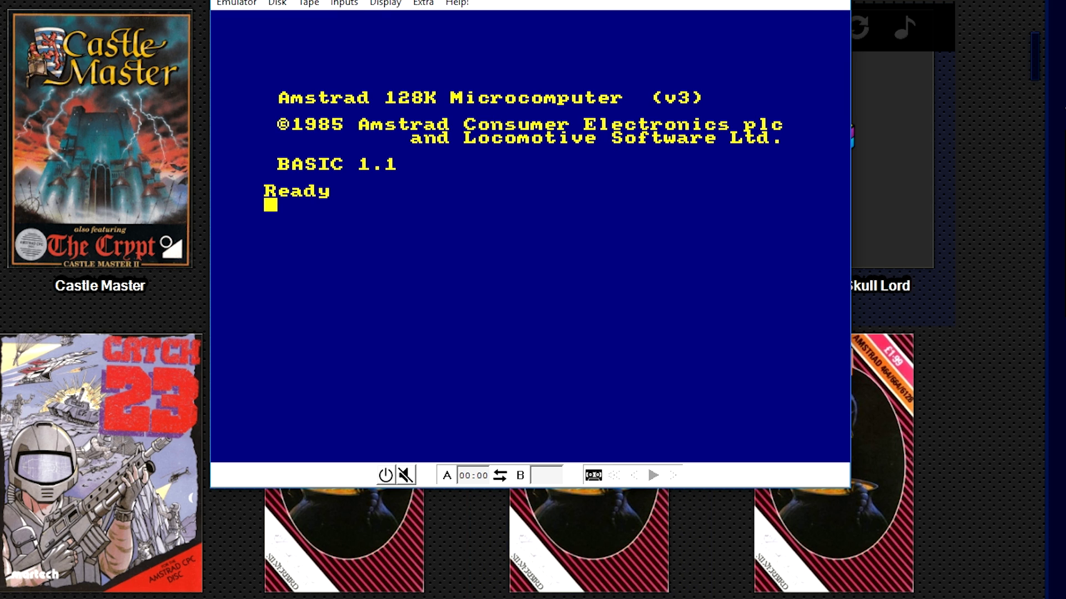
# - Open the Help! Hints window and scroll through the hints
pyautogui.click(387, 4)
pyautogui.moveTo(451, 4)
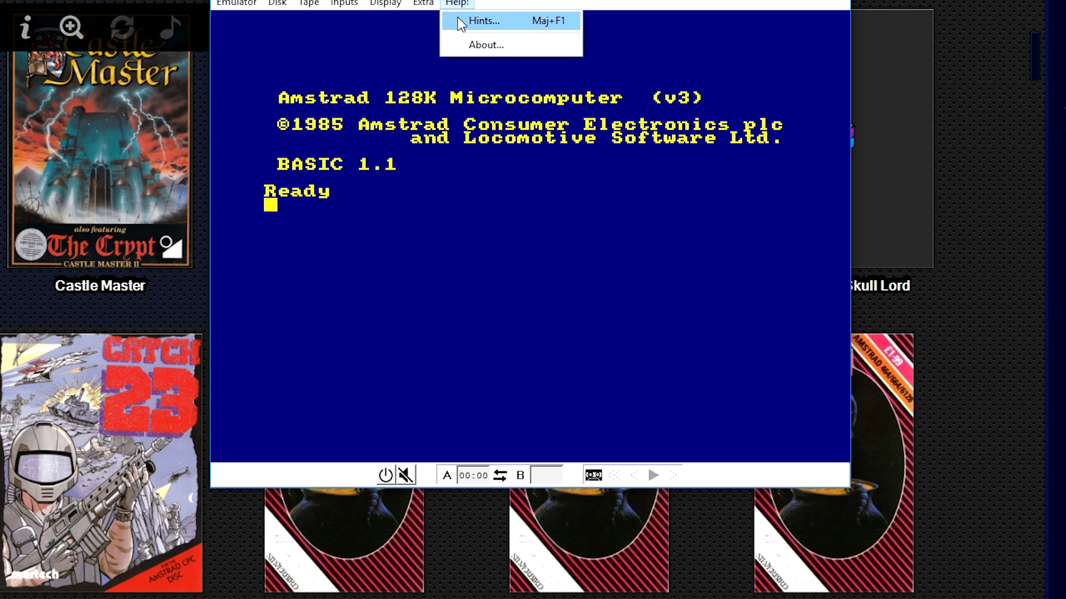
pyautogui.click(459, 20)
pyautogui.scroll(-10, 533, 241)
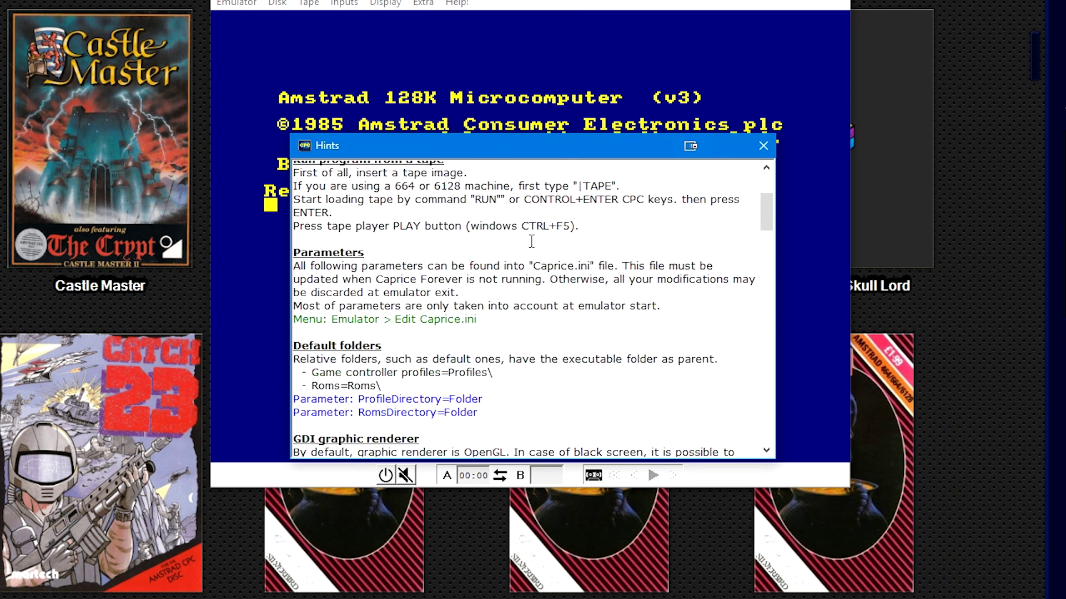
pyautogui.scroll(-1, 534, 245)
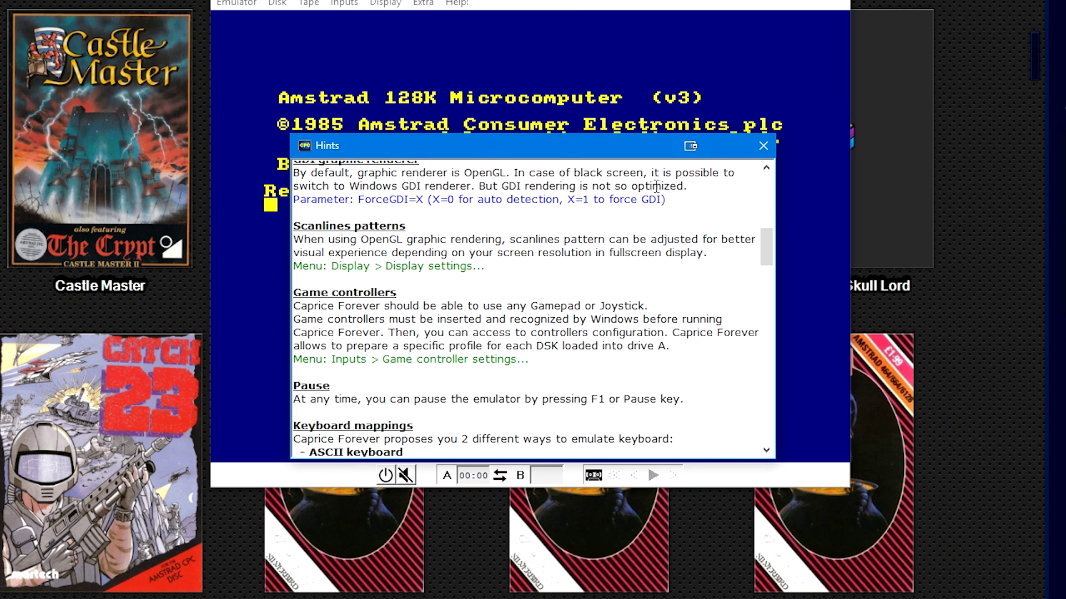
pyautogui.scroll(10, 471, 306)
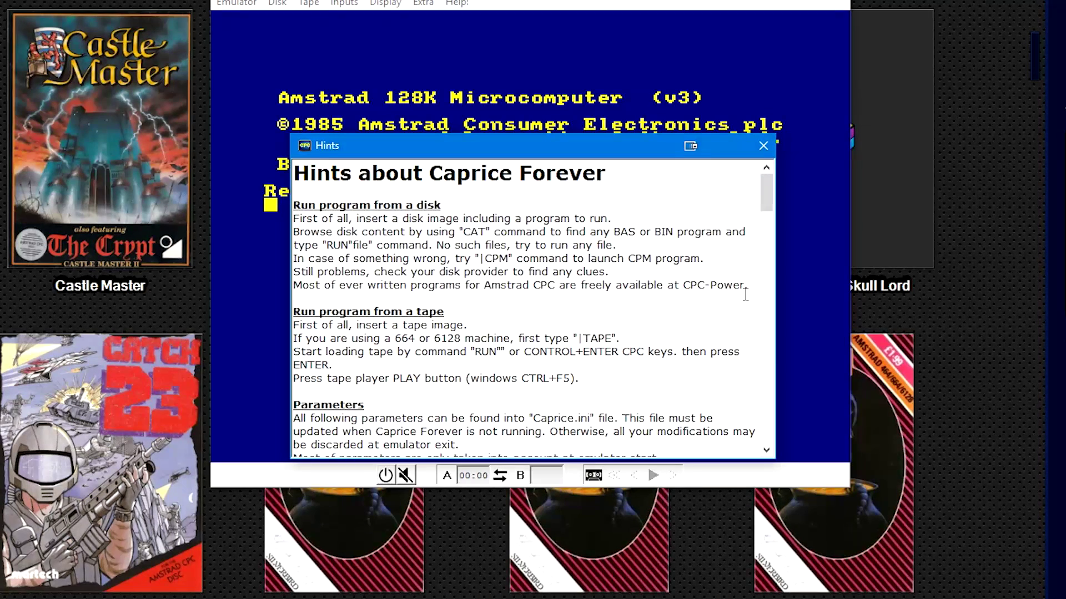
# - Read the Run program from a disk section, close Hints, and open the Emulator menu
pyautogui.moveTo(747, 289); pyautogui.dragTo(293, 205)
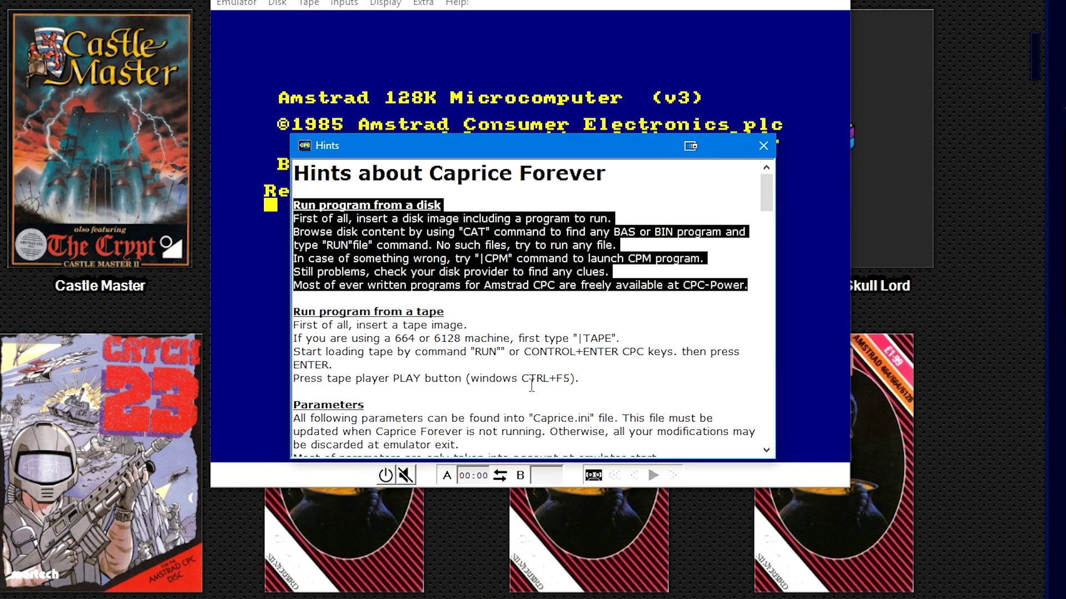
pyautogui.click(548, 284)
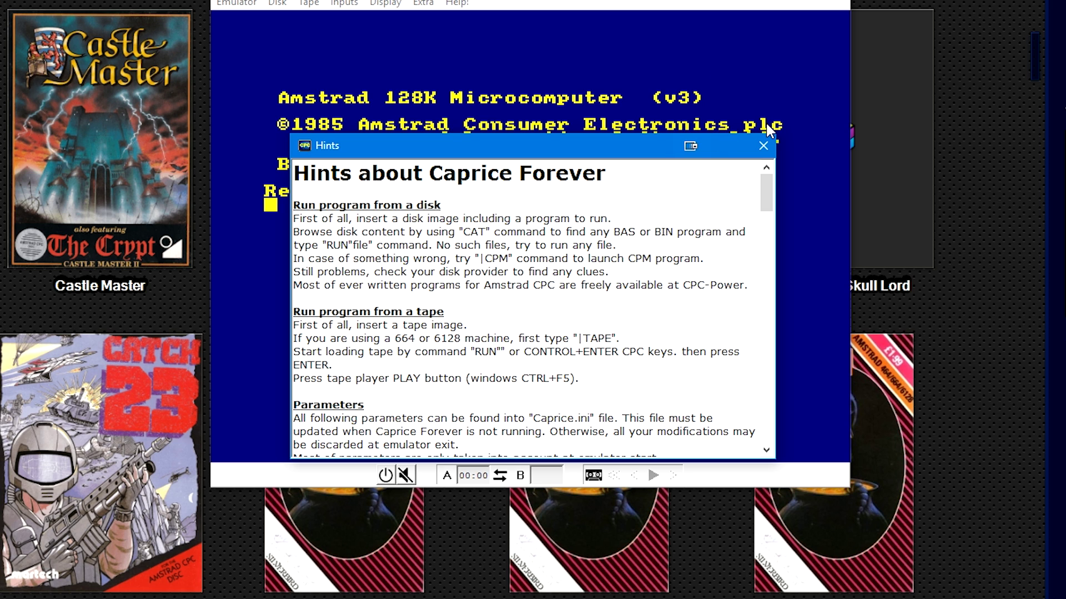
pyautogui.click(763, 145)
pyautogui.click(236, 3)
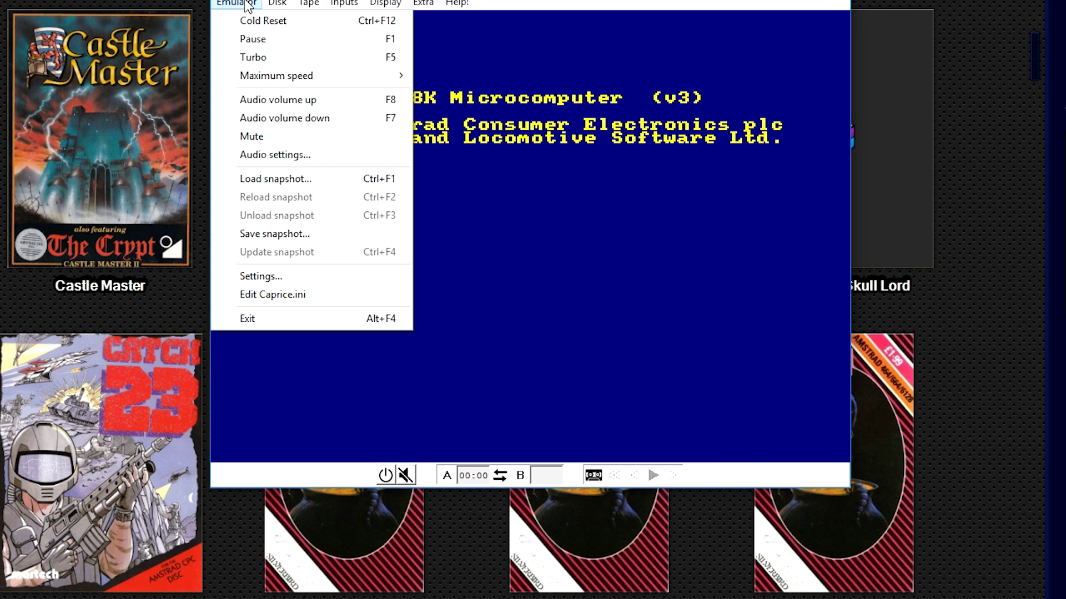
# - Open the Emulator Settings dialog showing the CPC 6128 UK machine and ROM mapping
pyautogui.click(279, 281)
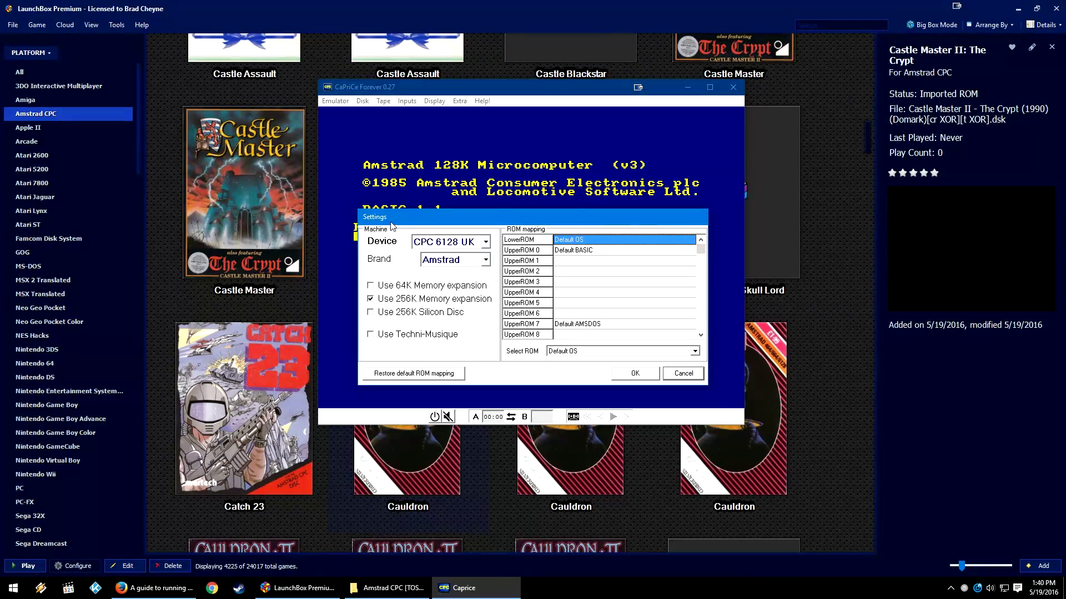
pyautogui.click(414, 593)
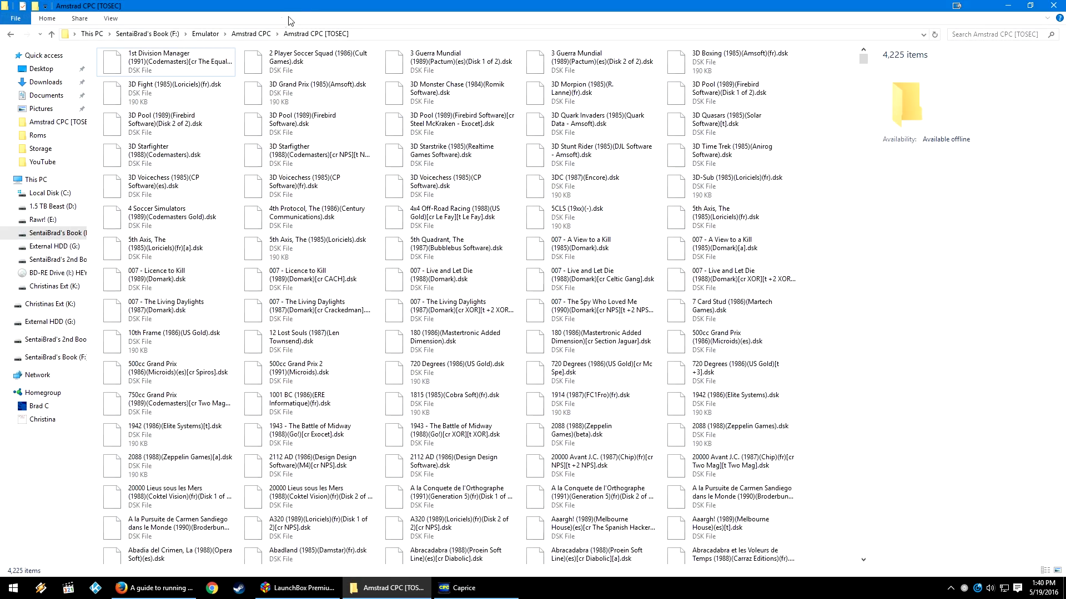
pyautogui.click(260, 35)
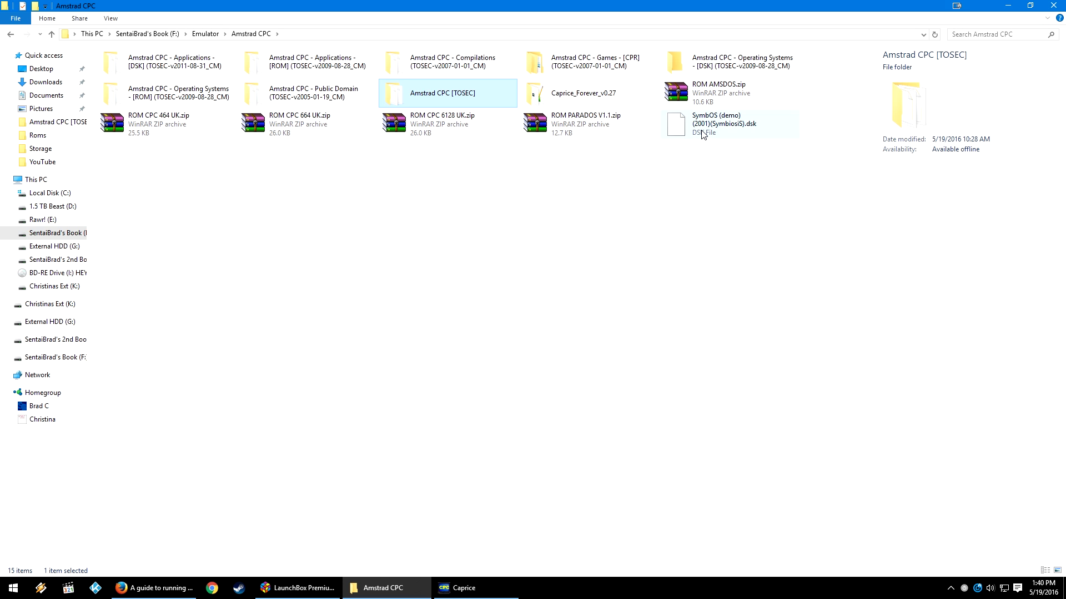
pyautogui.click(707, 92)
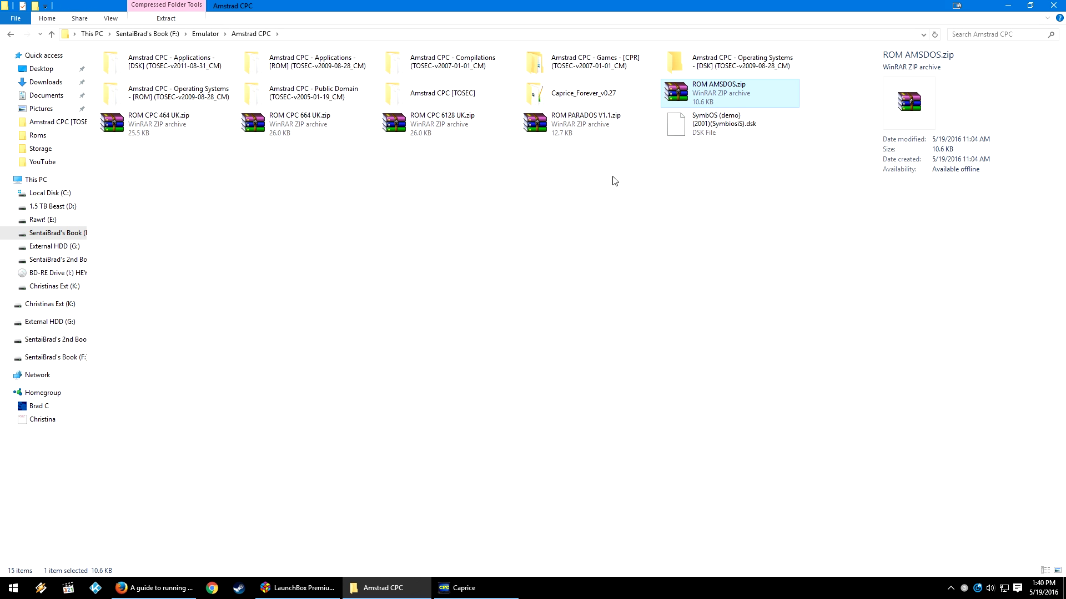
pyautogui.moveTo(613, 166); pyautogui.dragTo(99, 112)
pyautogui.doubleClick(575, 94)
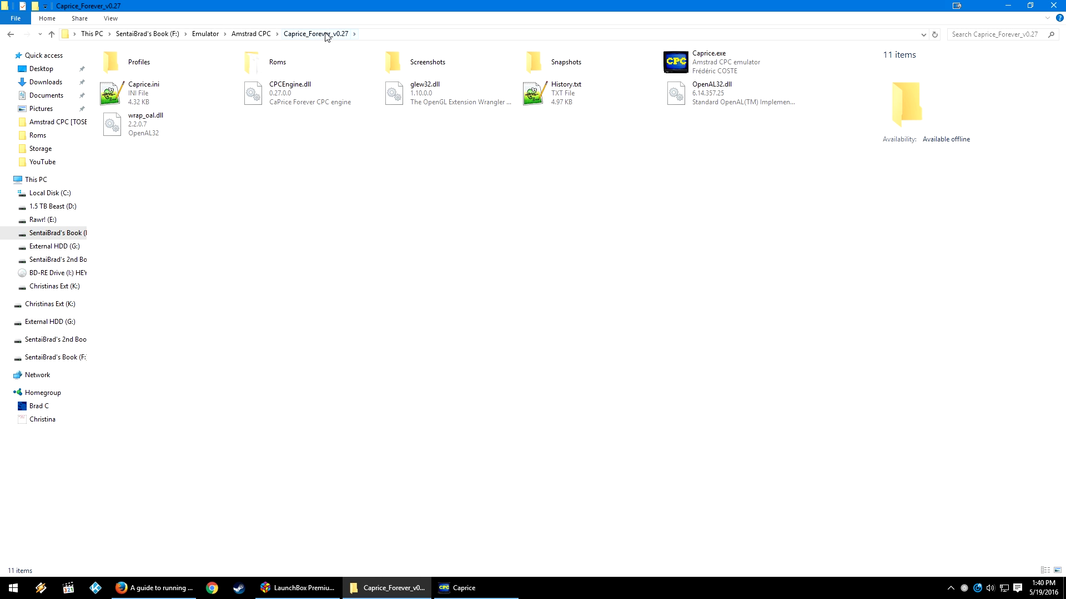
pyautogui.doubleClick(295, 66)
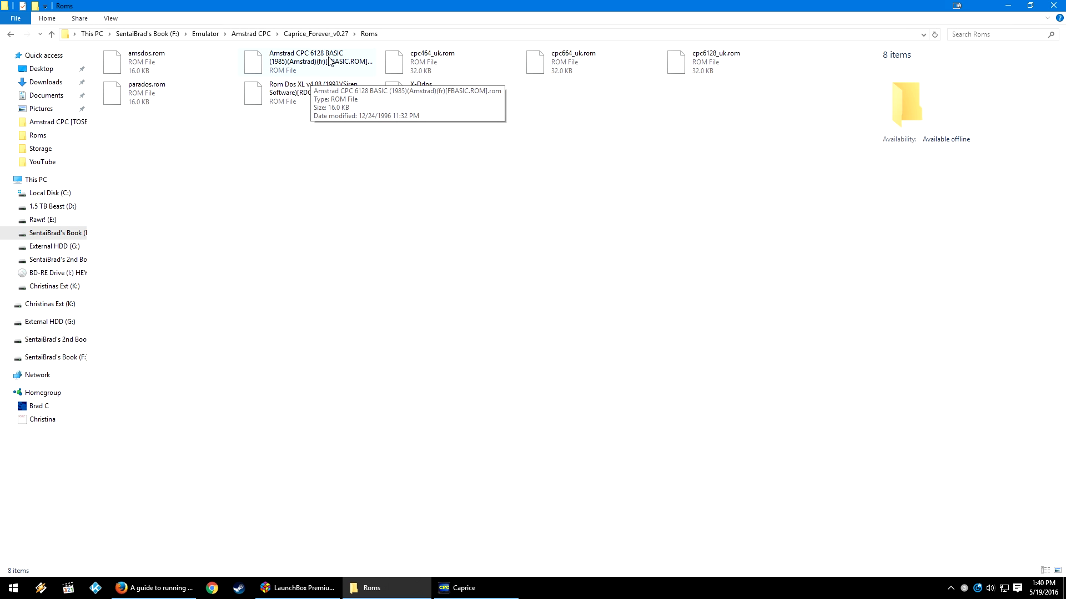
pyautogui.click(309, 34)
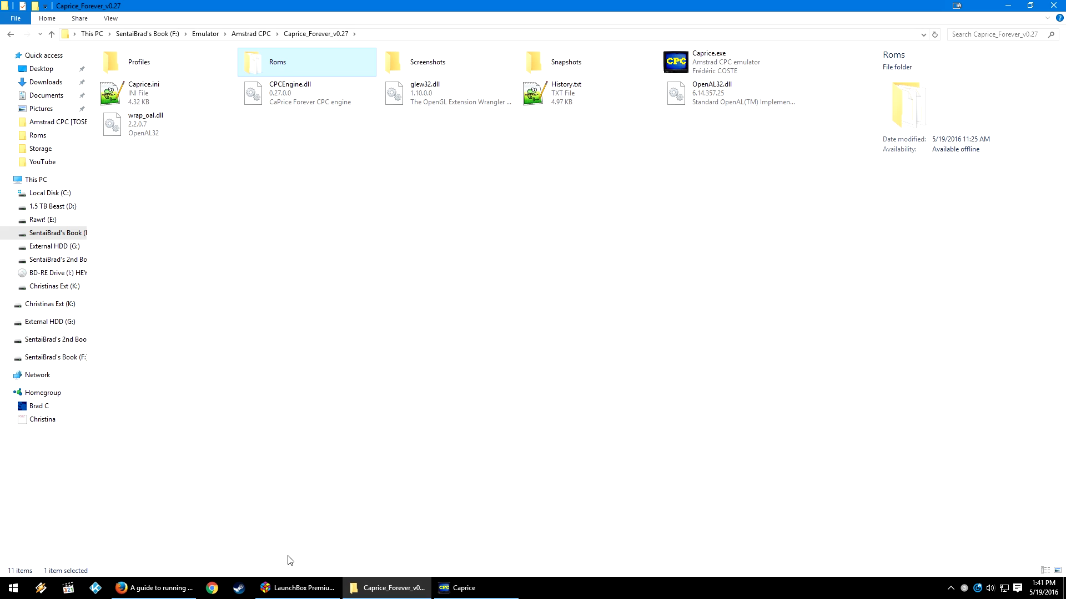
pyautogui.click(297, 588)
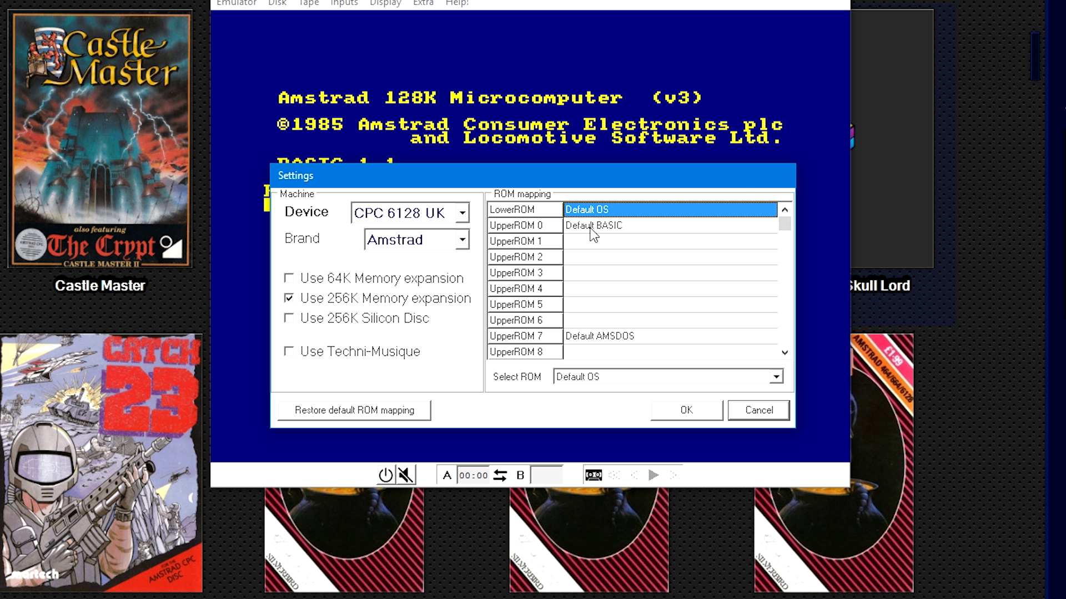
pyautogui.click(590, 229)
pyautogui.click(597, 212)
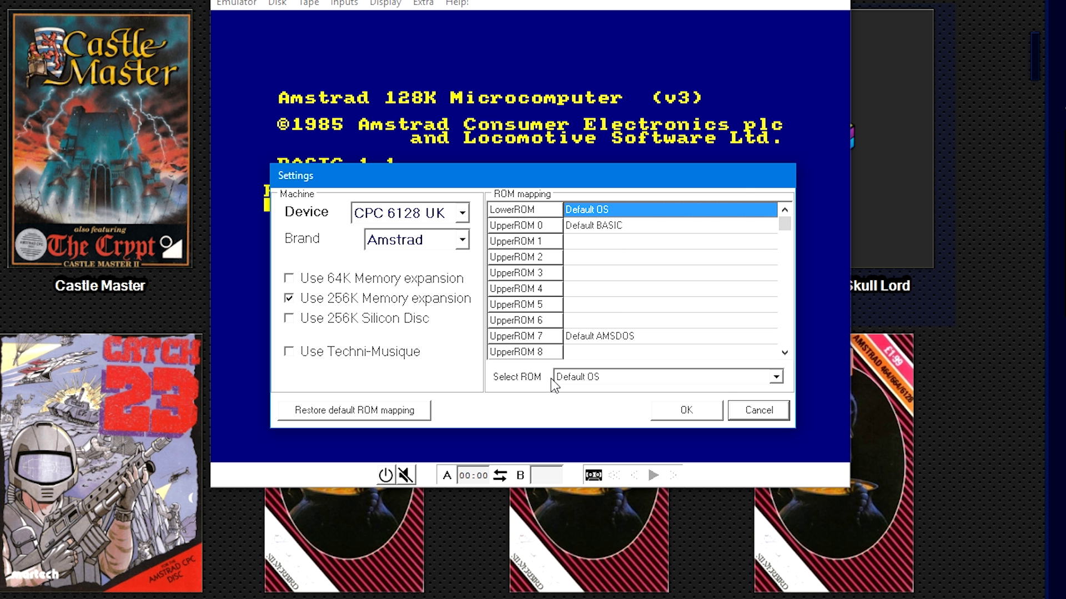
pyautogui.click(586, 381)
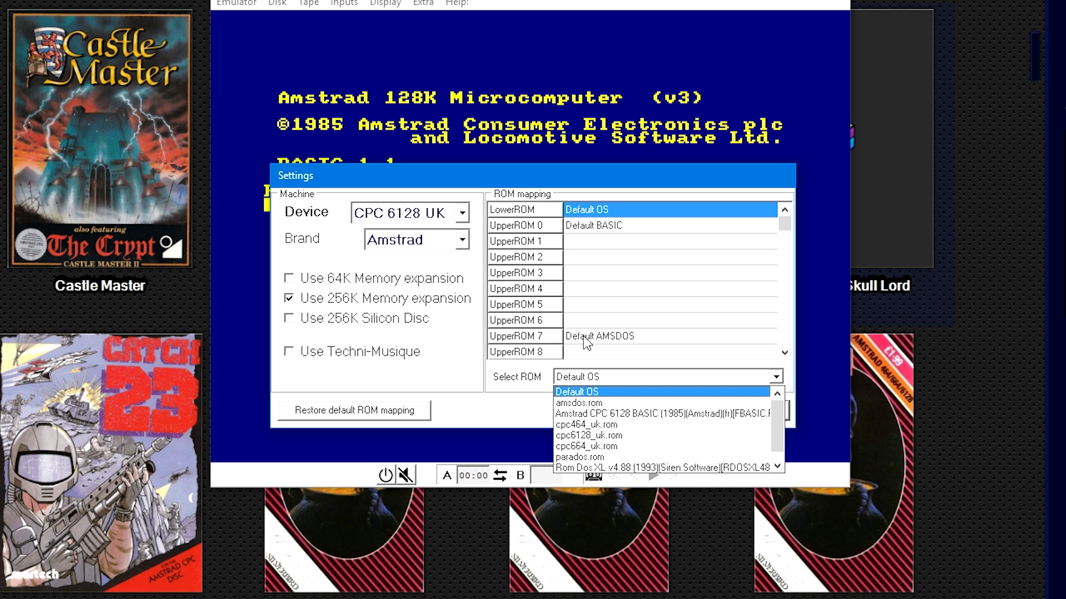
pyautogui.click(608, 342)
pyautogui.click(608, 340)
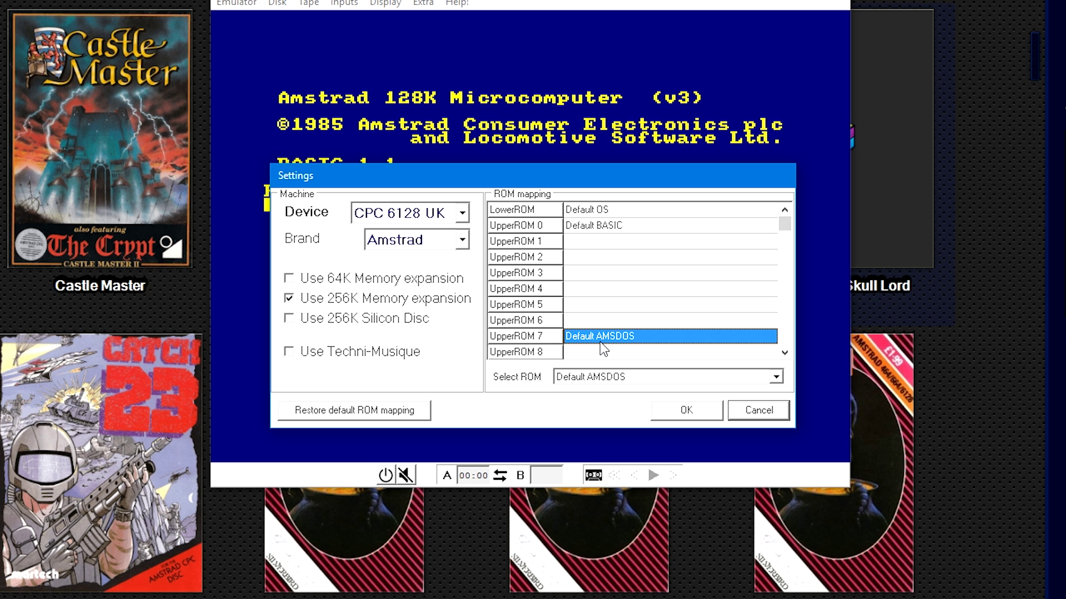
pyautogui.click(617, 376)
pyautogui.scroll(-1, 638, 410)
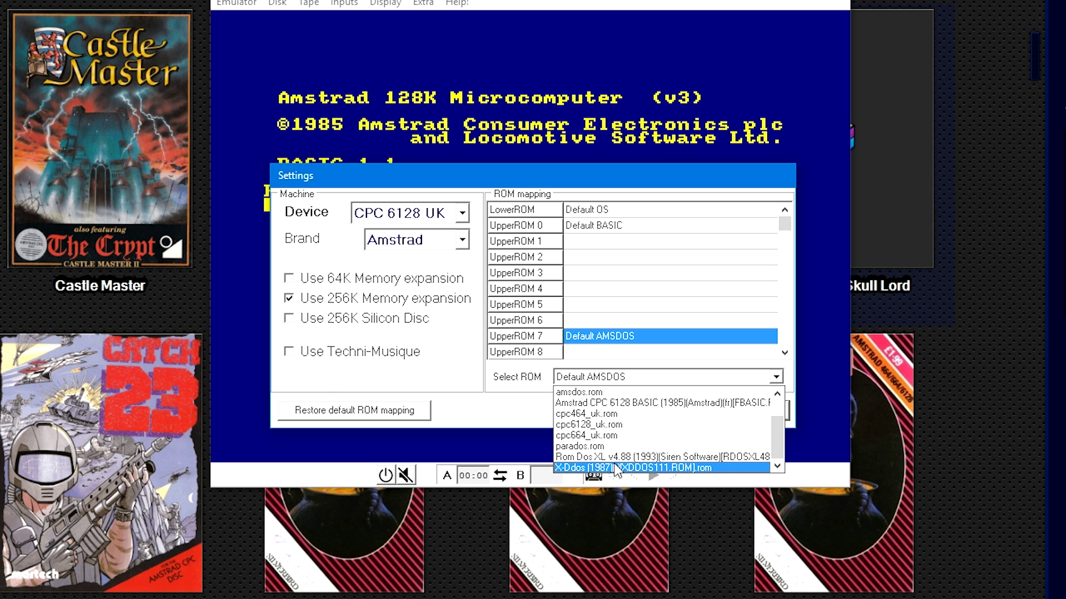
pyautogui.click(622, 171)
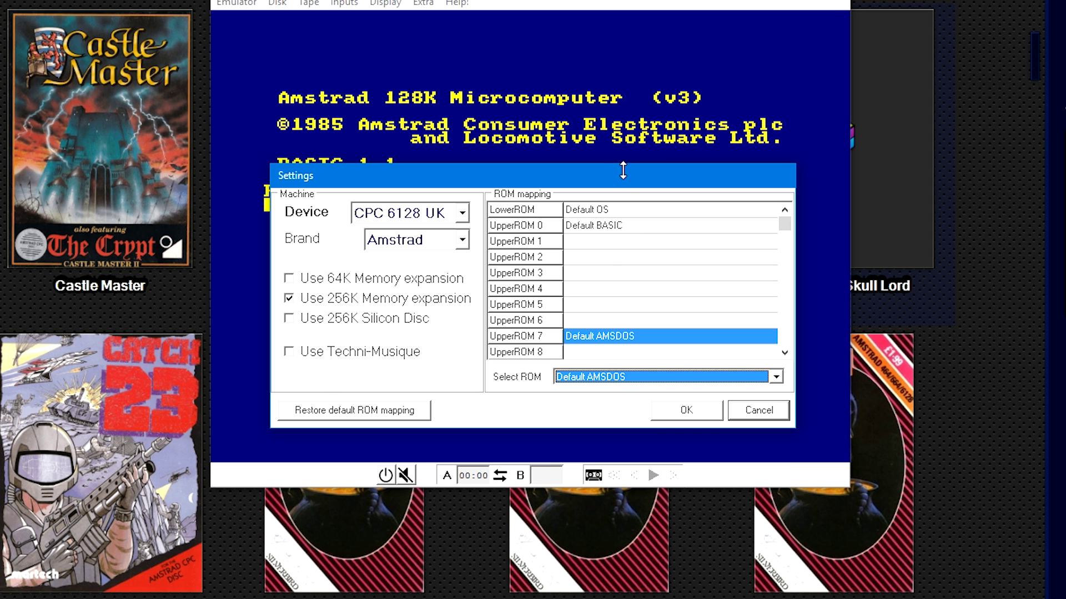
# - Select the UpperROM 2 slot, keep CPC 6128 UK as the device, and apply with OK
pyautogui.click(613, 255)
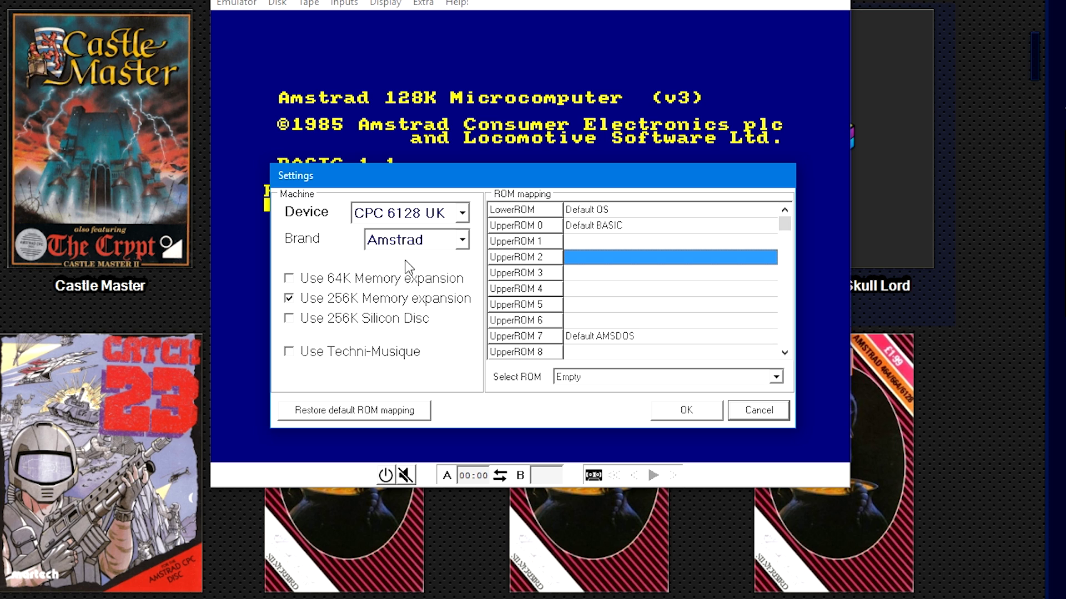
pyautogui.click(376, 221)
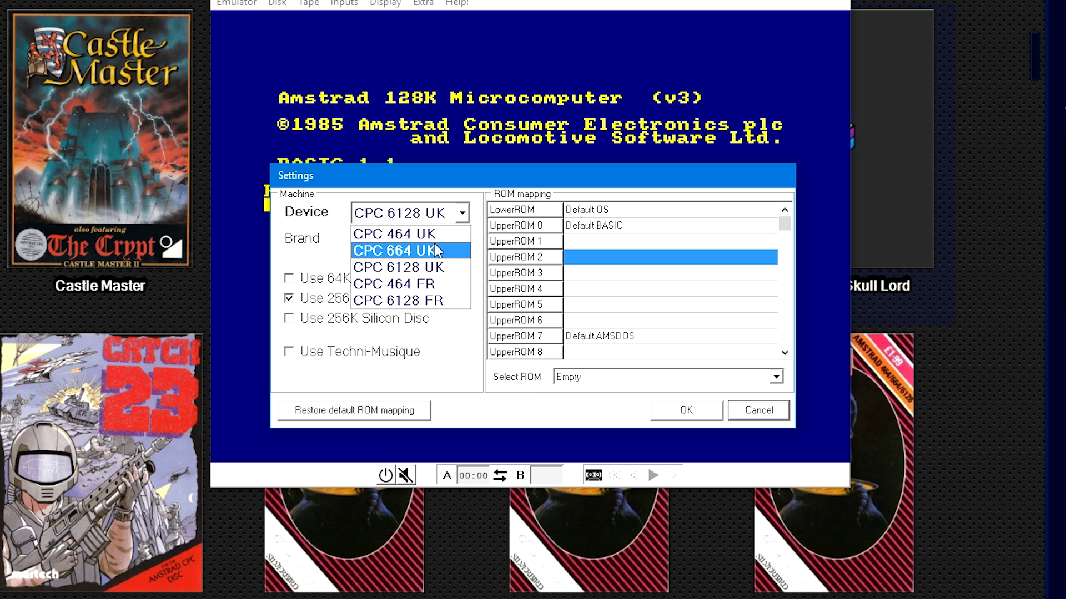
pyautogui.click(438, 266)
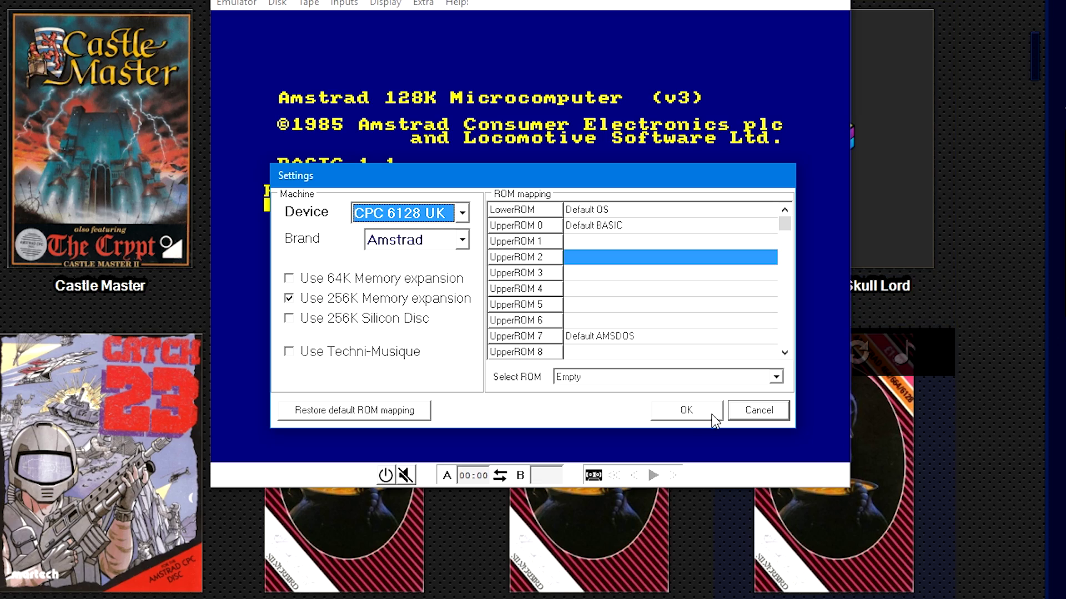
pyautogui.click(703, 411)
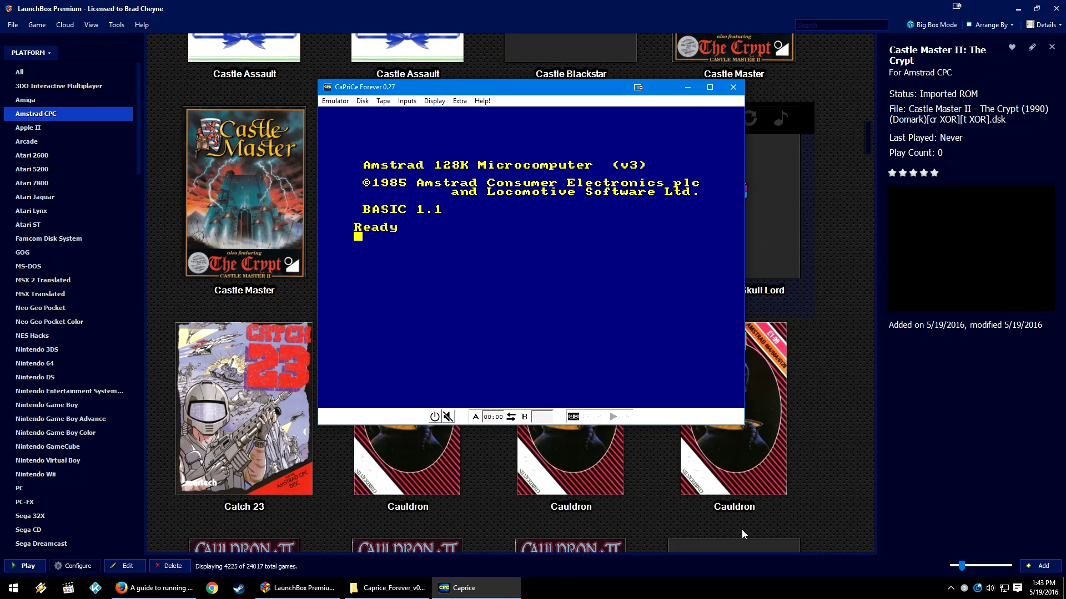
# - Close Caprice with Alt+F4 and compare the Castle Master entries' disk files
pyautogui.hotkey('alt', 'F4')
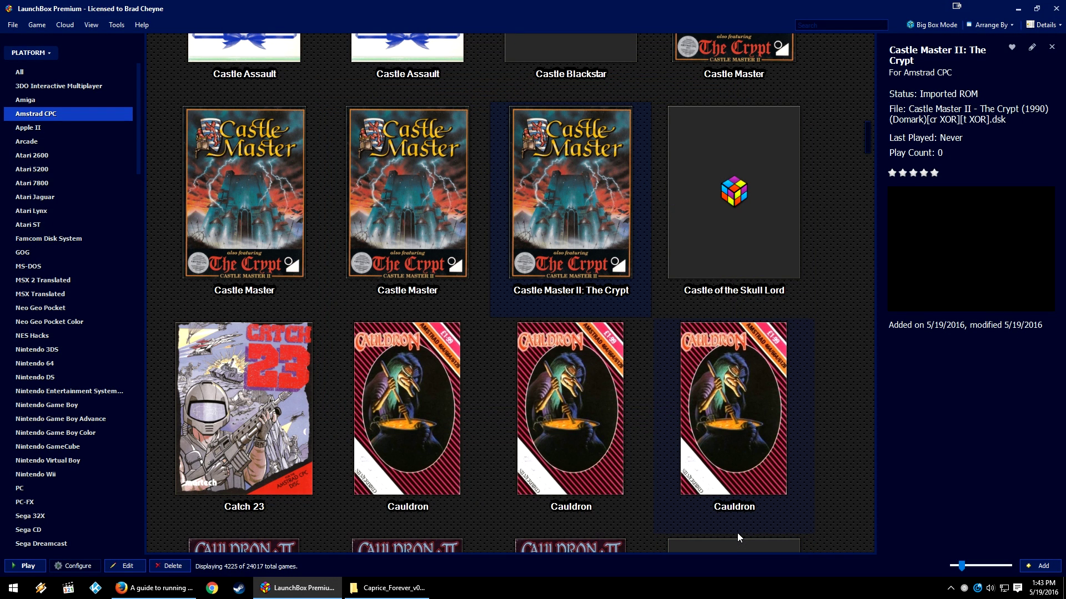
pyautogui.scroll(2, 826, 227)
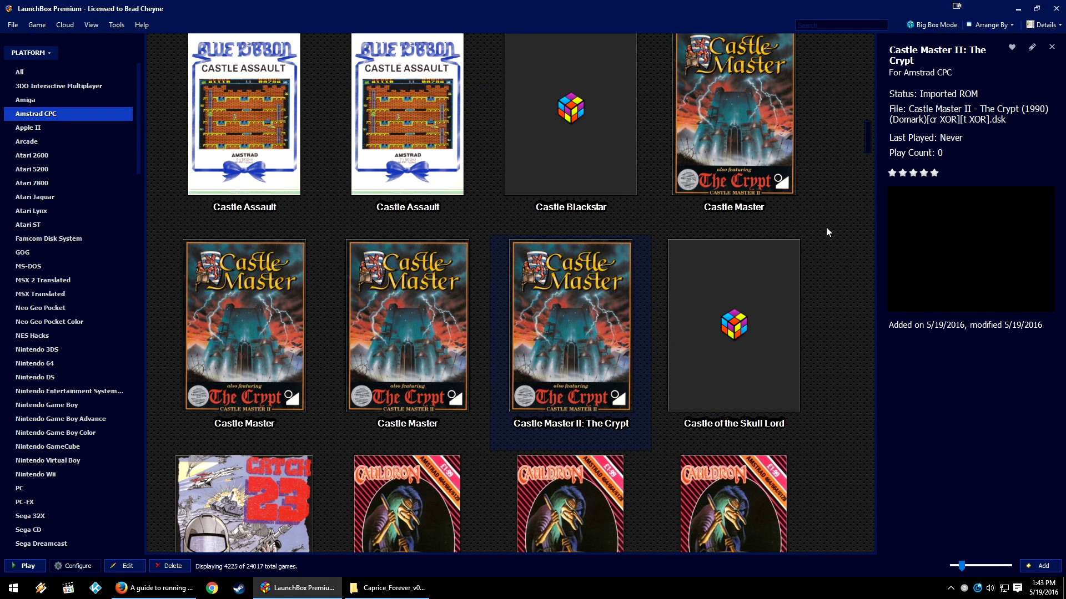
pyautogui.click(748, 131)
pyautogui.scroll(-1, 748, 147)
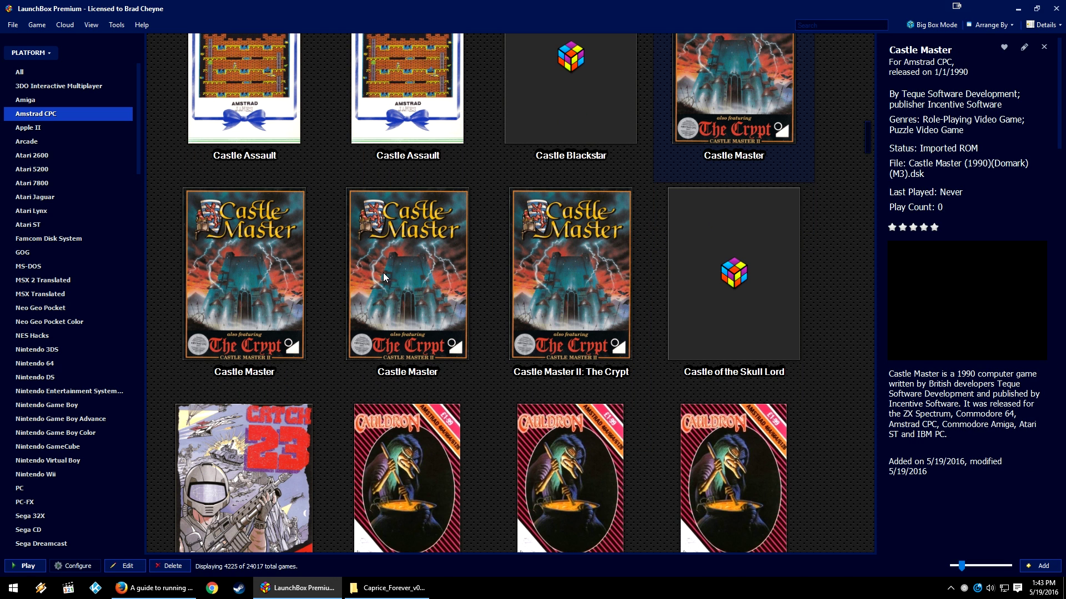
pyautogui.click(406, 281)
# - Select the Castle Master (M3)[a].dsk entry and widen its details panel
pyautogui.moveTo(593, 257)
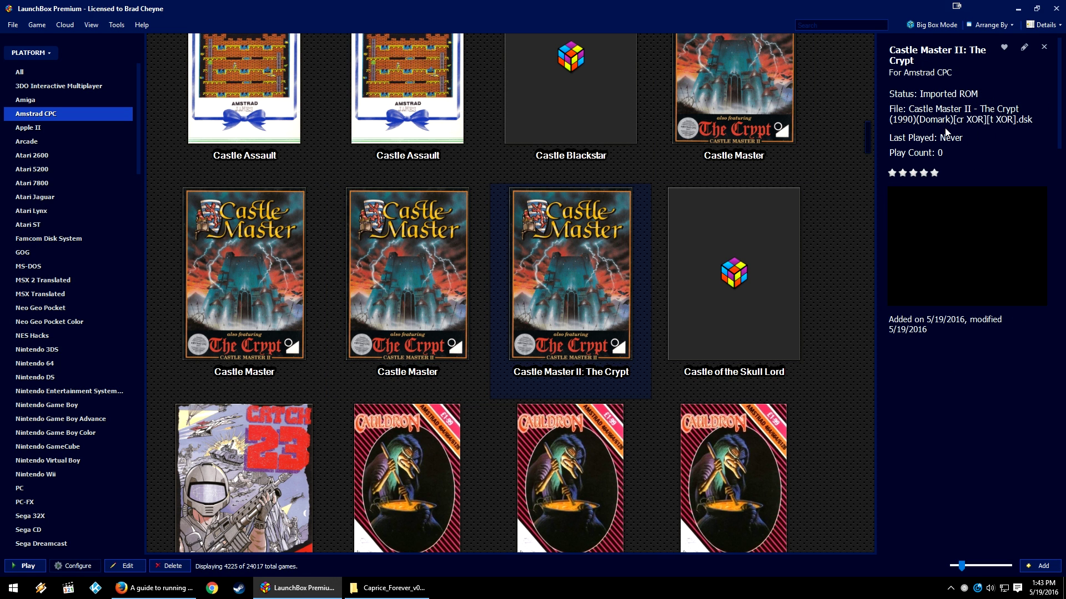
pyautogui.click(681, 144)
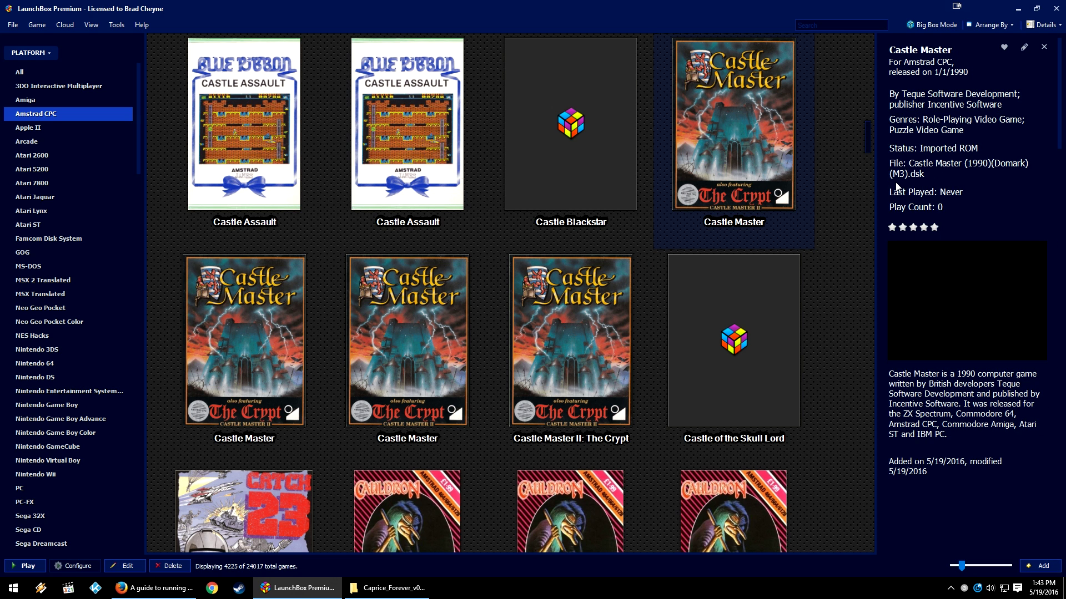
pyautogui.click(307, 379)
pyautogui.moveTo(875, 47); pyautogui.dragTo(860, 53)
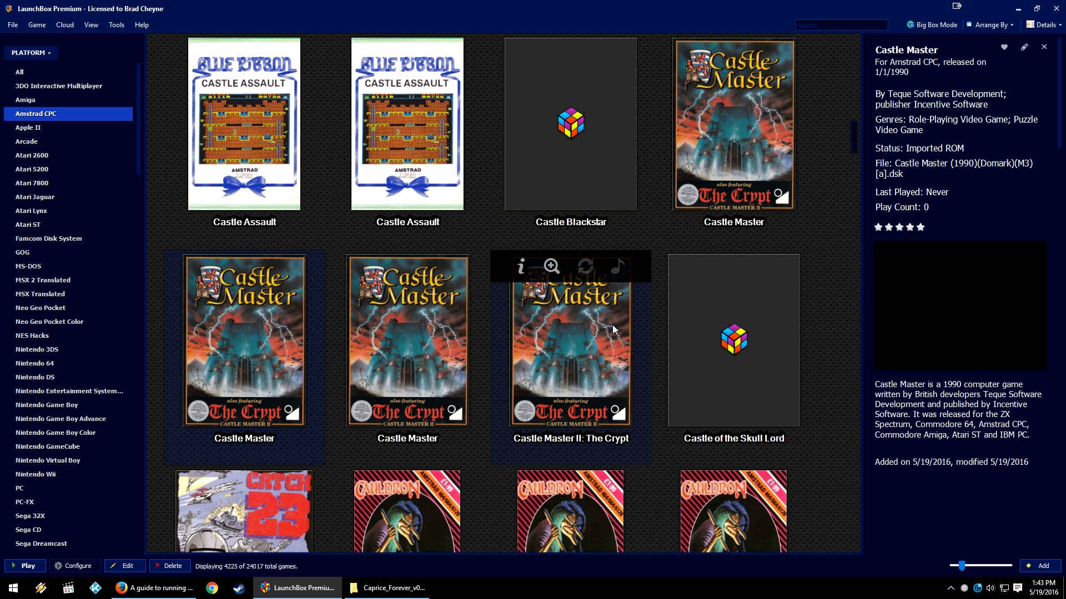
pyautogui.scroll(-1, 764, 451)
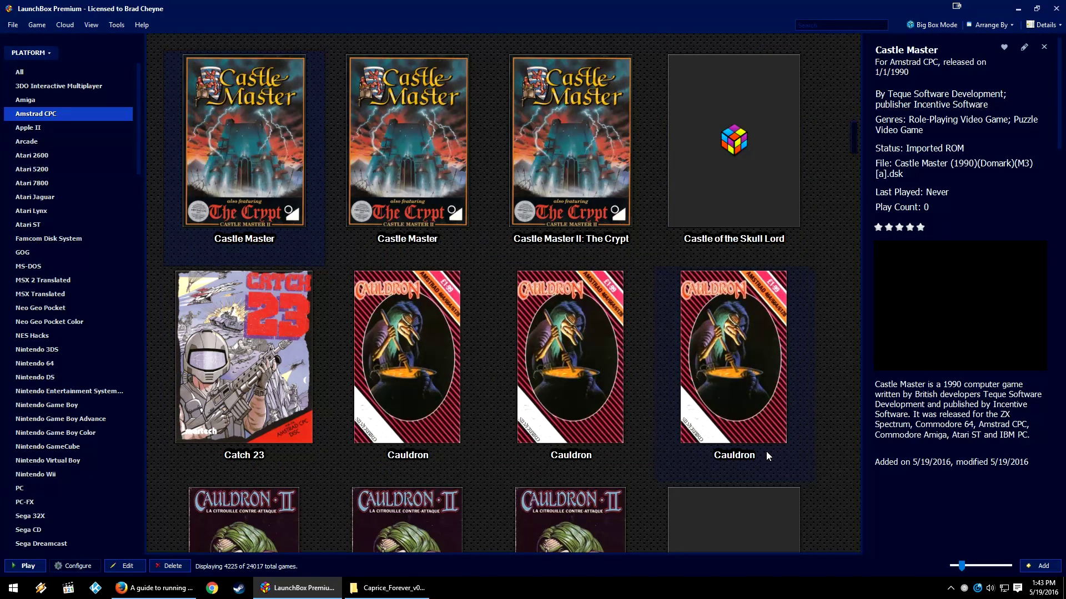
pyautogui.scroll(1, 743, 461)
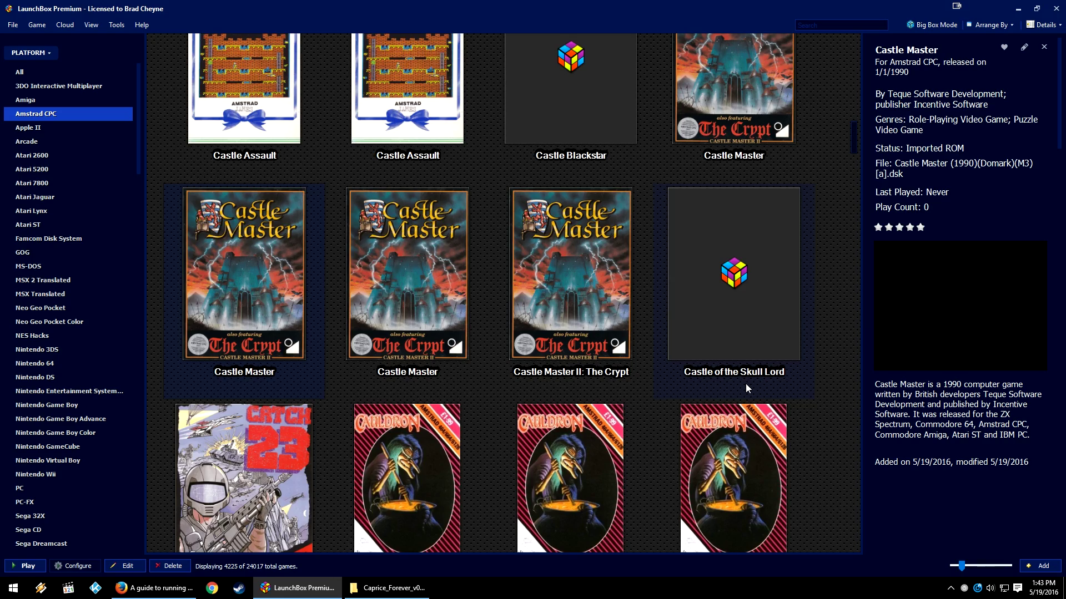
pyautogui.scroll(1, 745, 384)
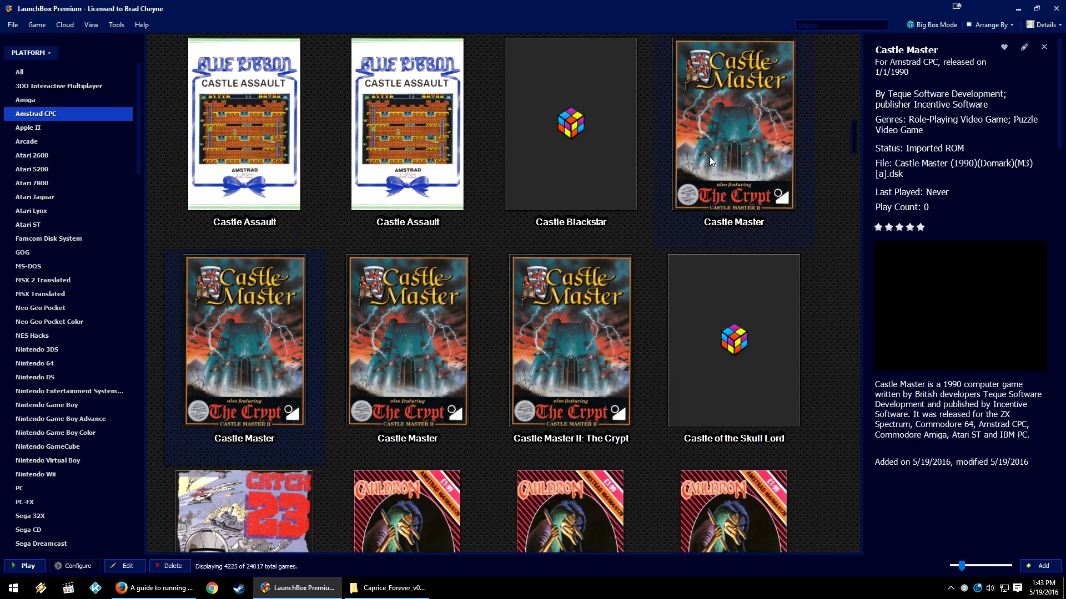
# - Launch Castle Master, enable 256K memory expansion, then exit Caprice saving the settings
pyautogui.doubleClick(709, 156)
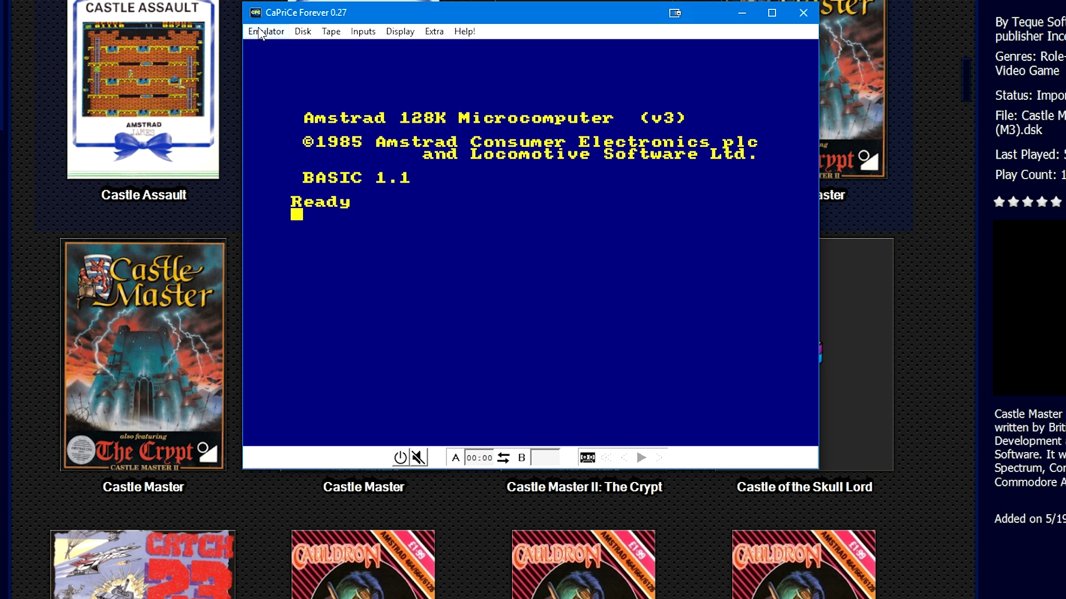
pyautogui.click(262, 33)
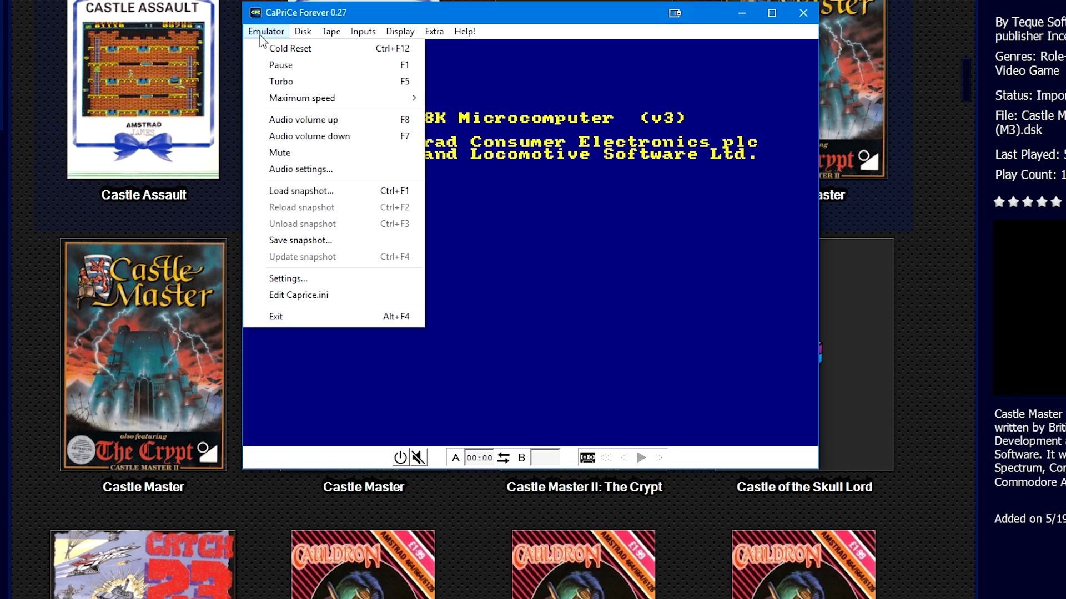
pyautogui.click(363, 278)
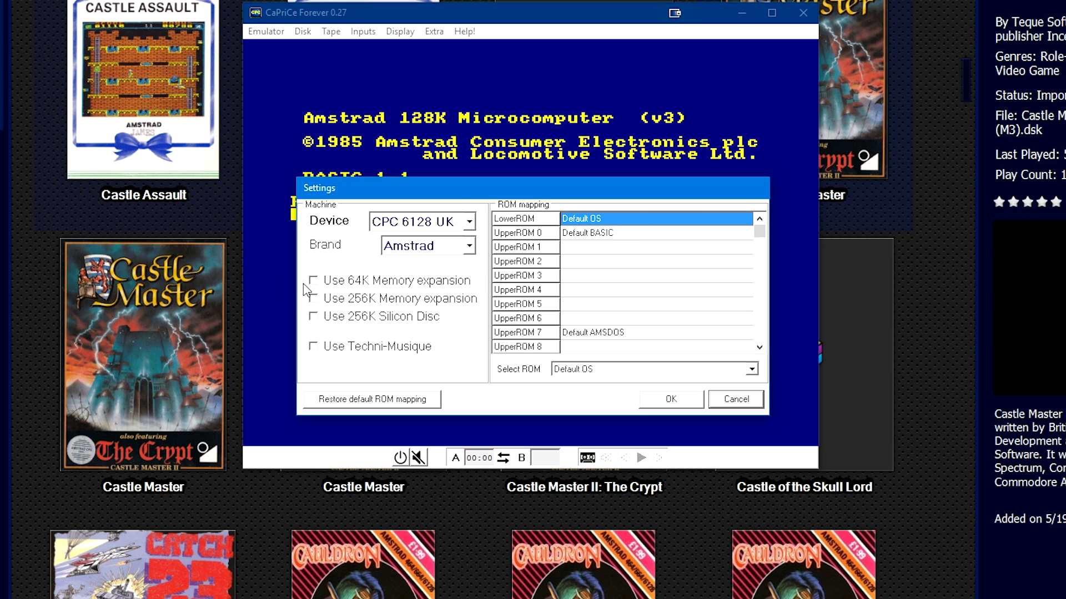
pyautogui.click(313, 303)
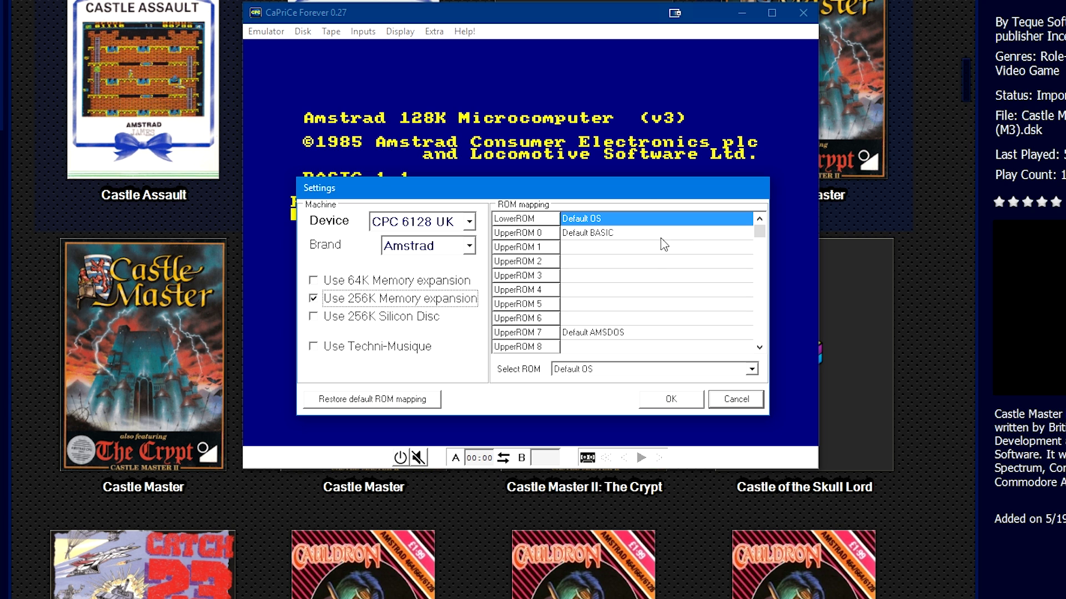
pyautogui.click(663, 401)
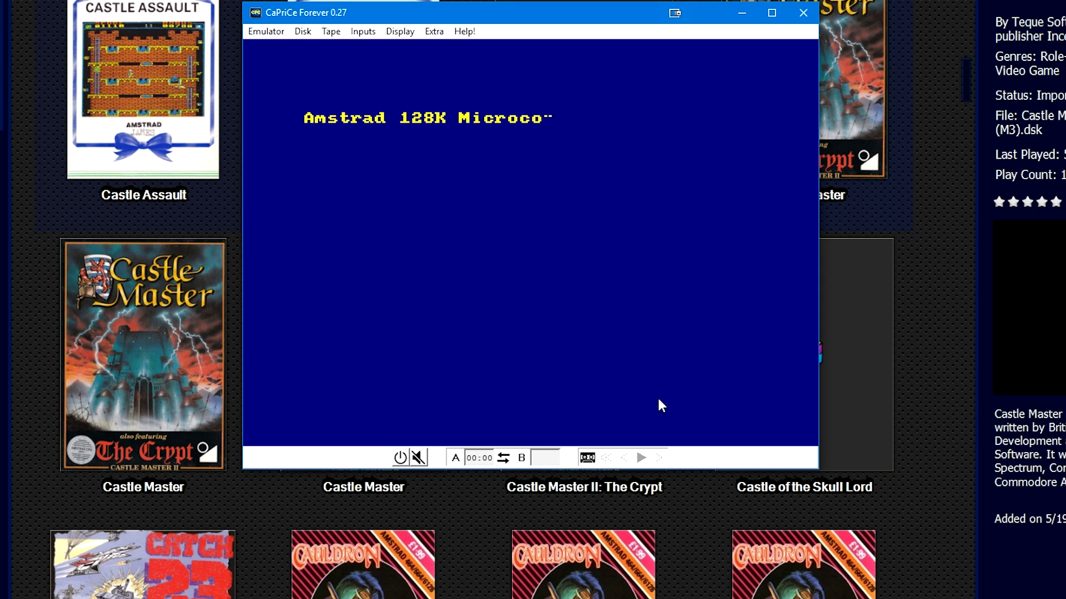
pyautogui.click(810, 14)
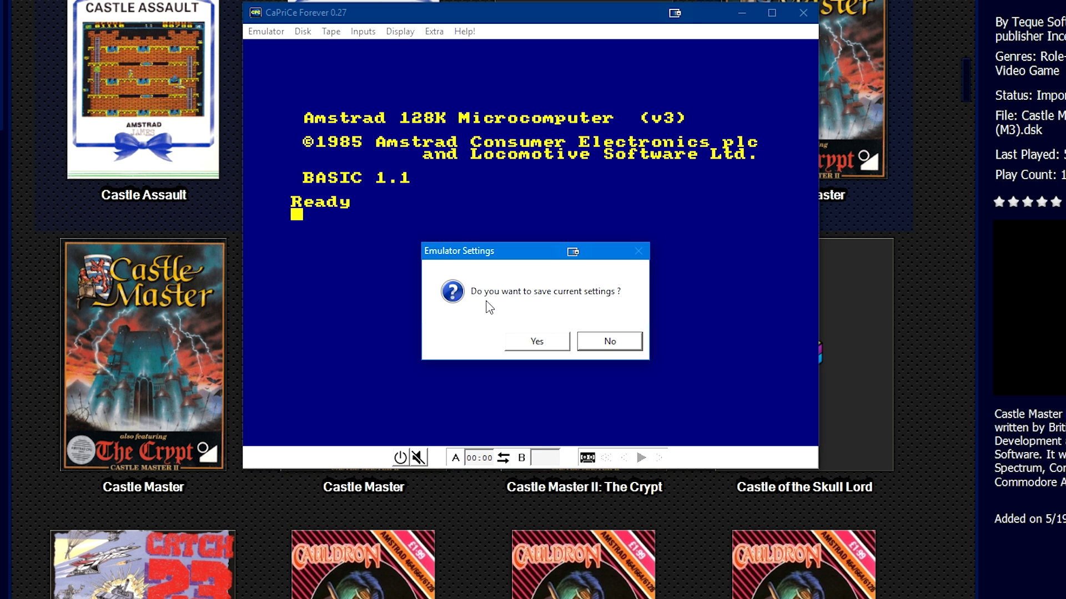
pyautogui.click(557, 347)
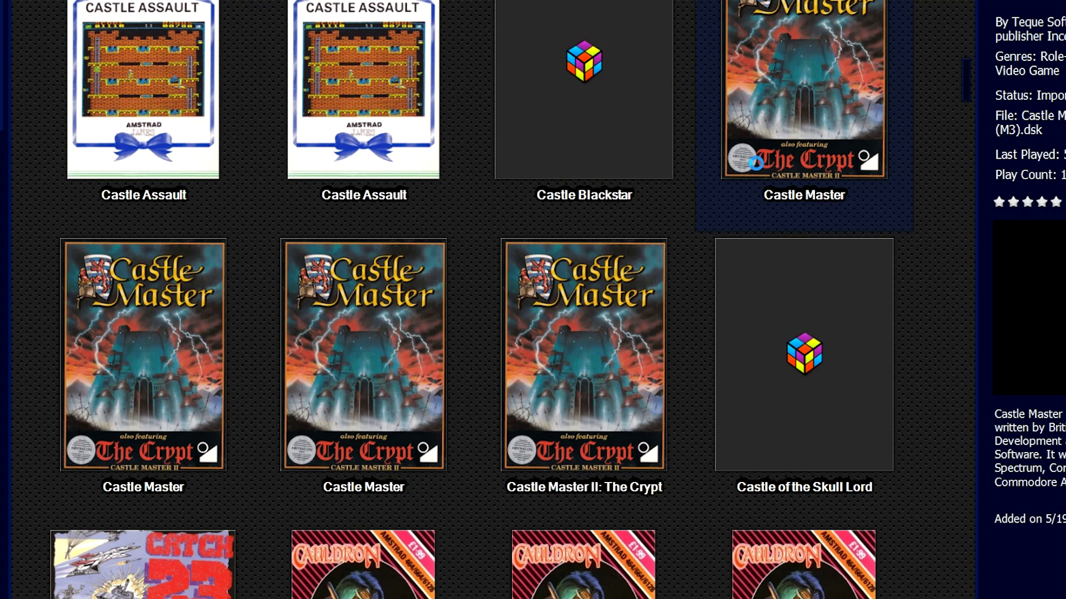
pyautogui.doubleClick(770, 155)
pyautogui.click(266, 31)
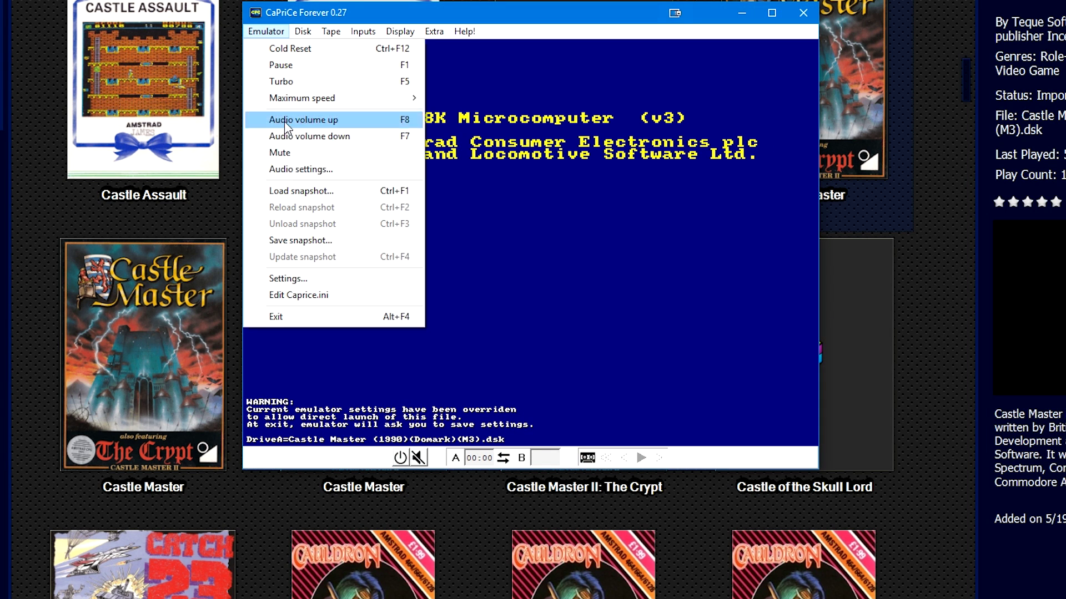
pyautogui.click(317, 277)
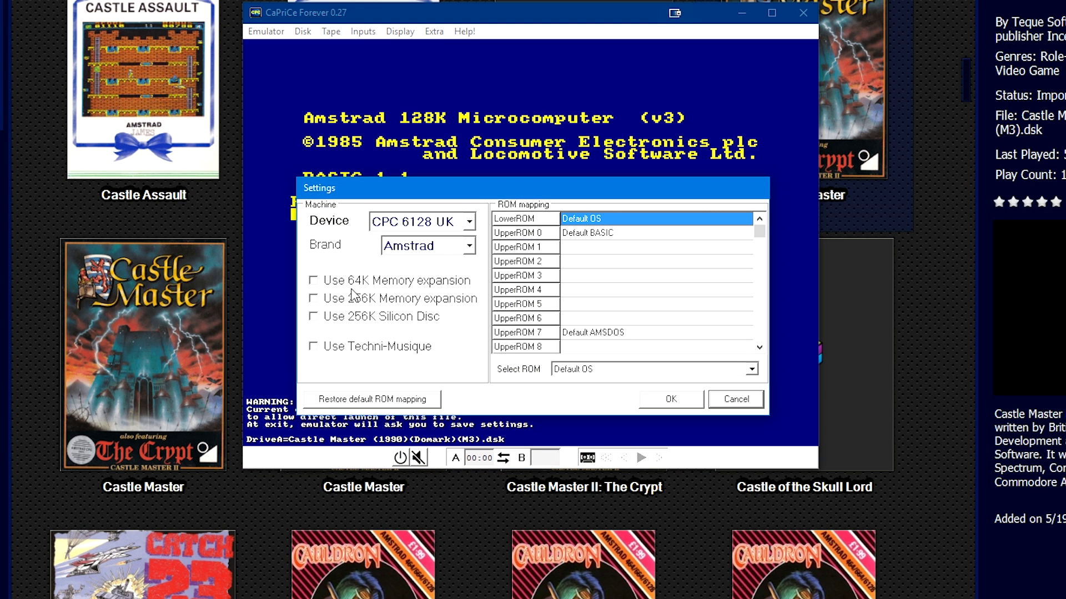
pyautogui.click(383, 303)
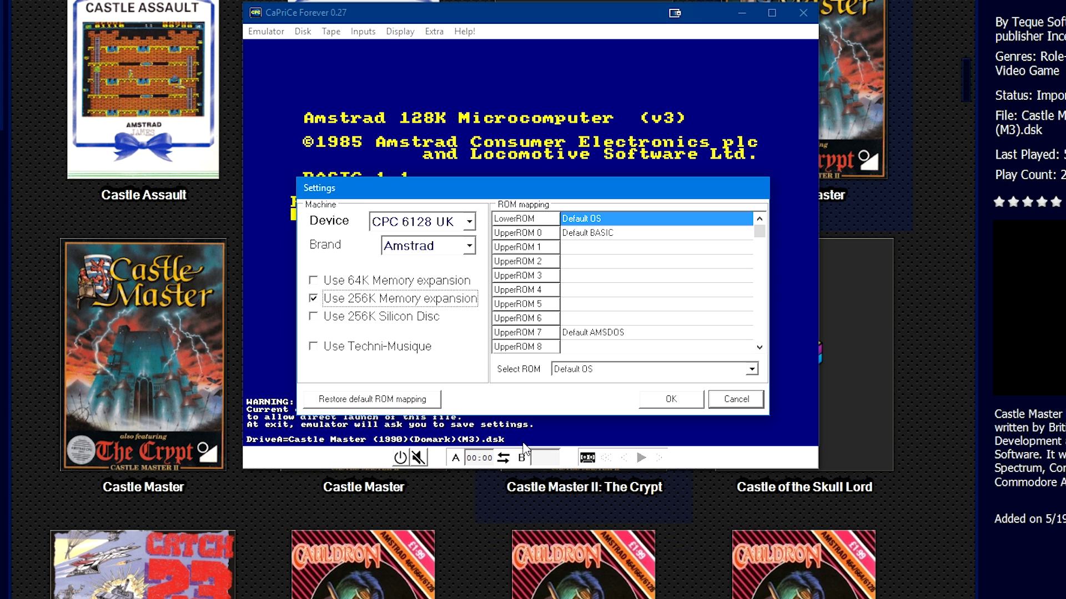
pyautogui.click(671, 399)
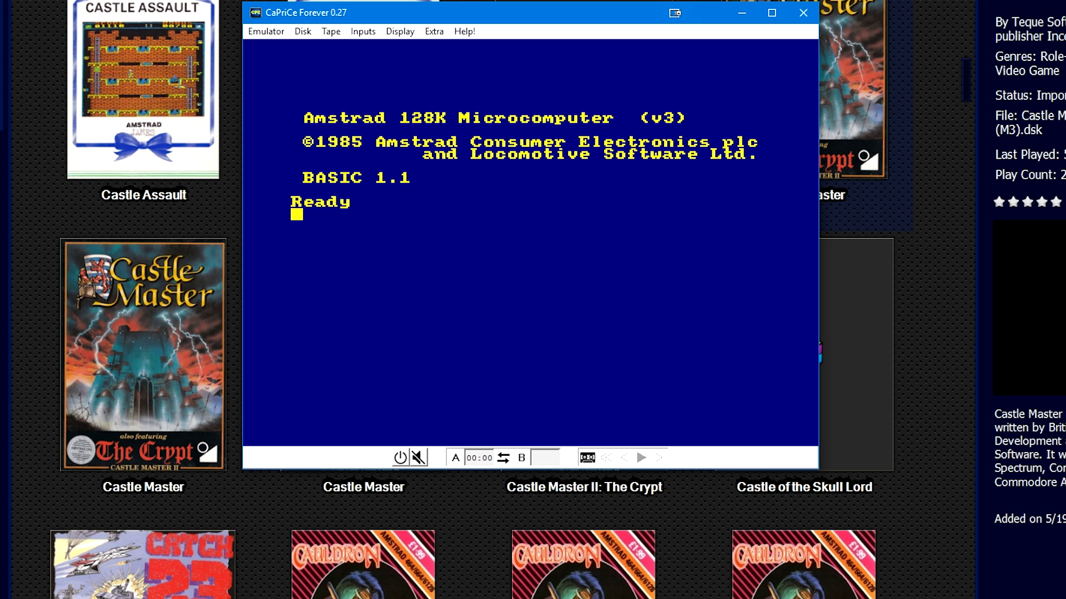
# - Catalogue drive A with cat, then run"disc to start loading the DISC program
pyautogui.write('cat')
pyautogui.press('Return')
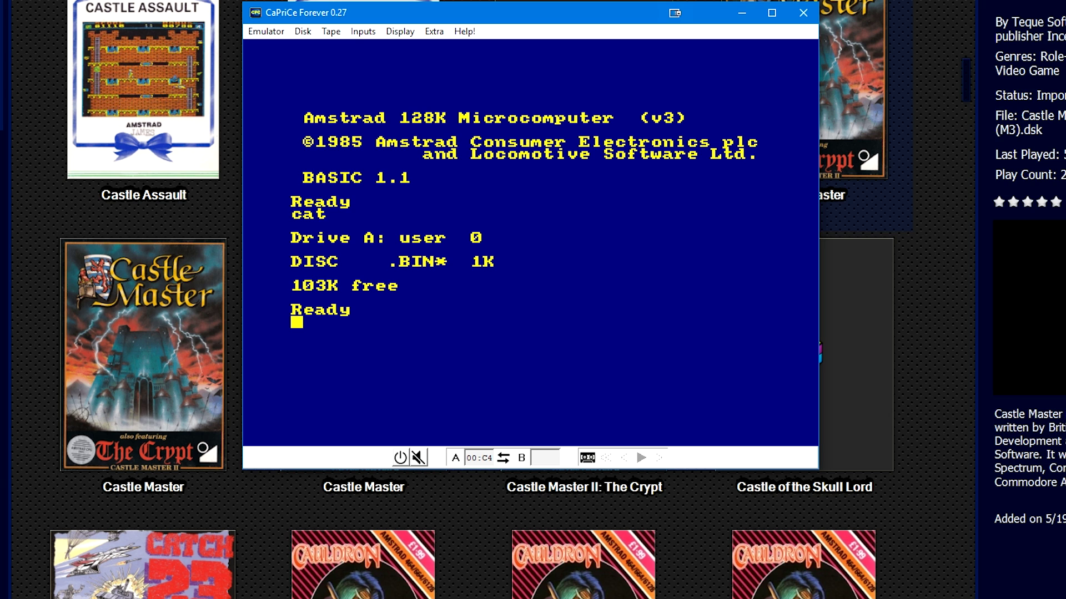
pyautogui.write('run"disc')
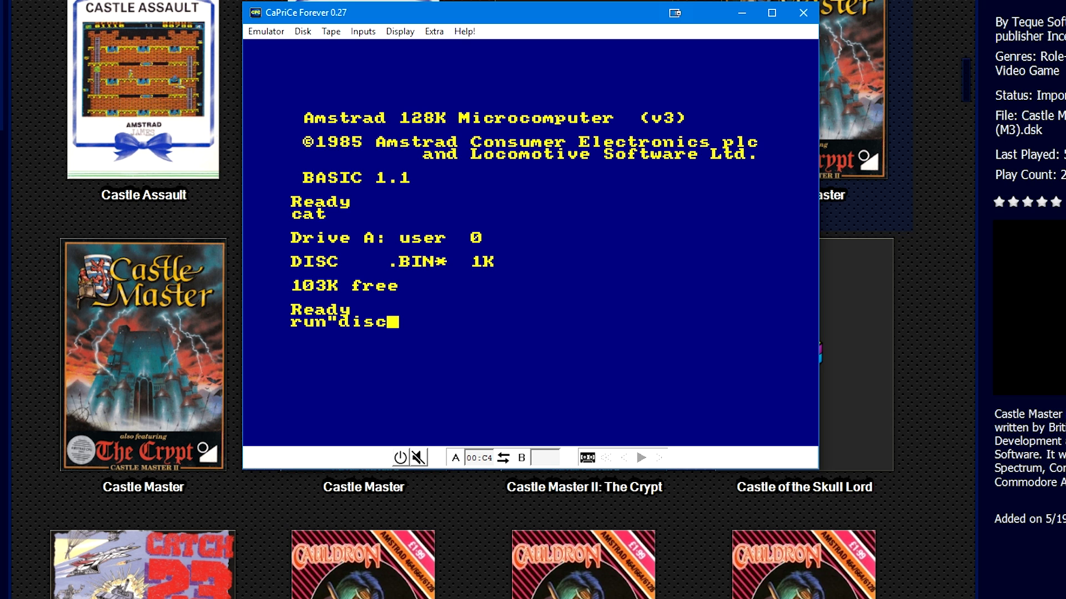
pyautogui.press('BackSpace')
pyautogui.press('BackSpace')
pyautogui.press('BackSpace')
pyautogui.press('BackSpace')
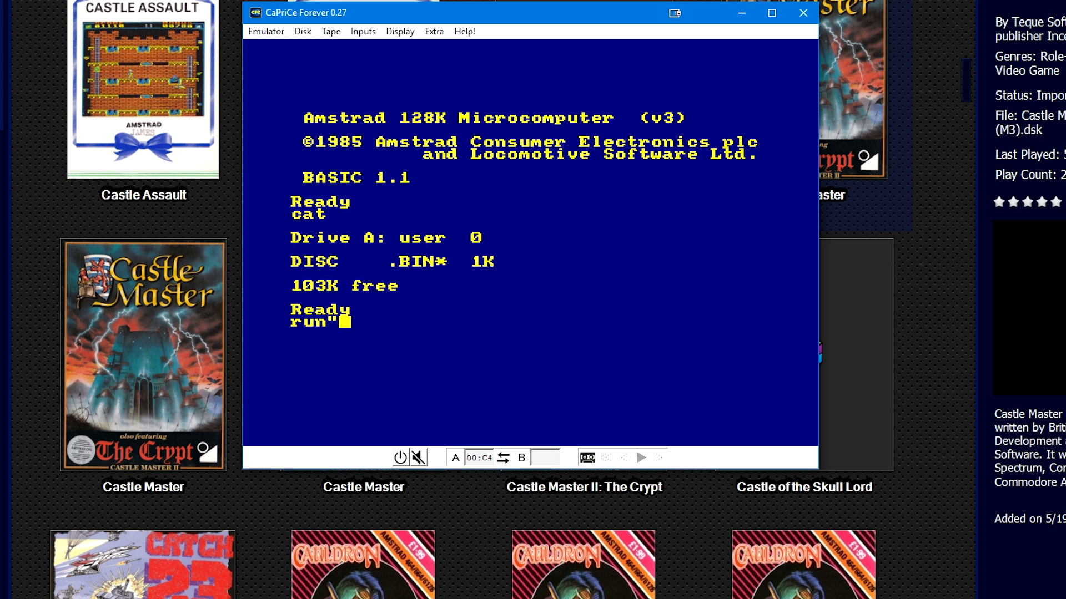
pyautogui.write('casas')
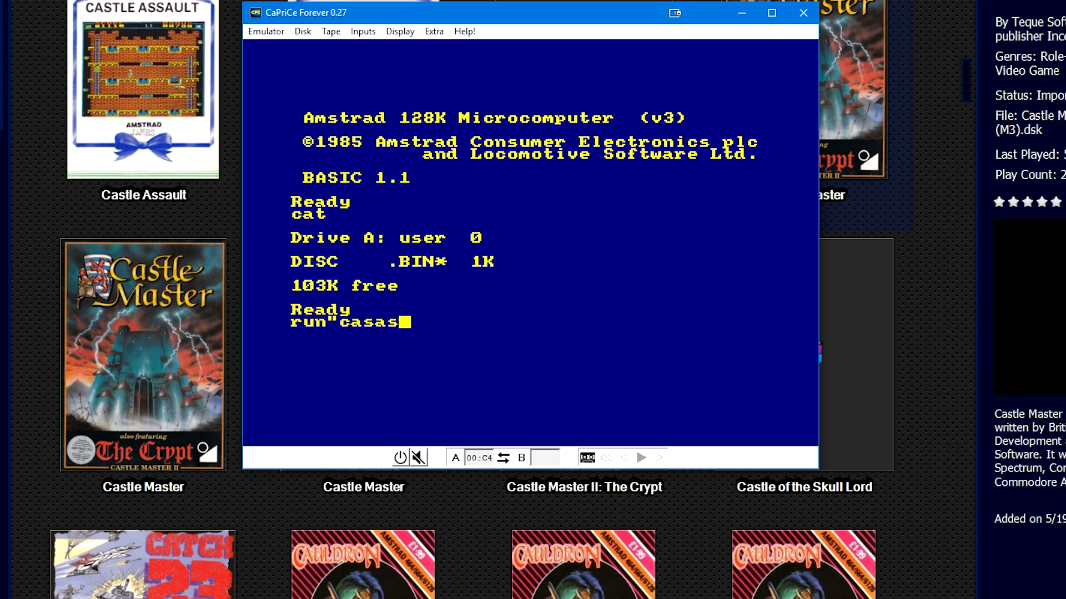
pyautogui.press('BackSpace')
pyautogui.press('BackSpace')
pyautogui.press('BackSpace')
pyautogui.press('BackSpace')
pyautogui.write('a')
pyautogui.press('BackSpace')
pyautogui.press('BackSpace')
pyautogui.write('disc')
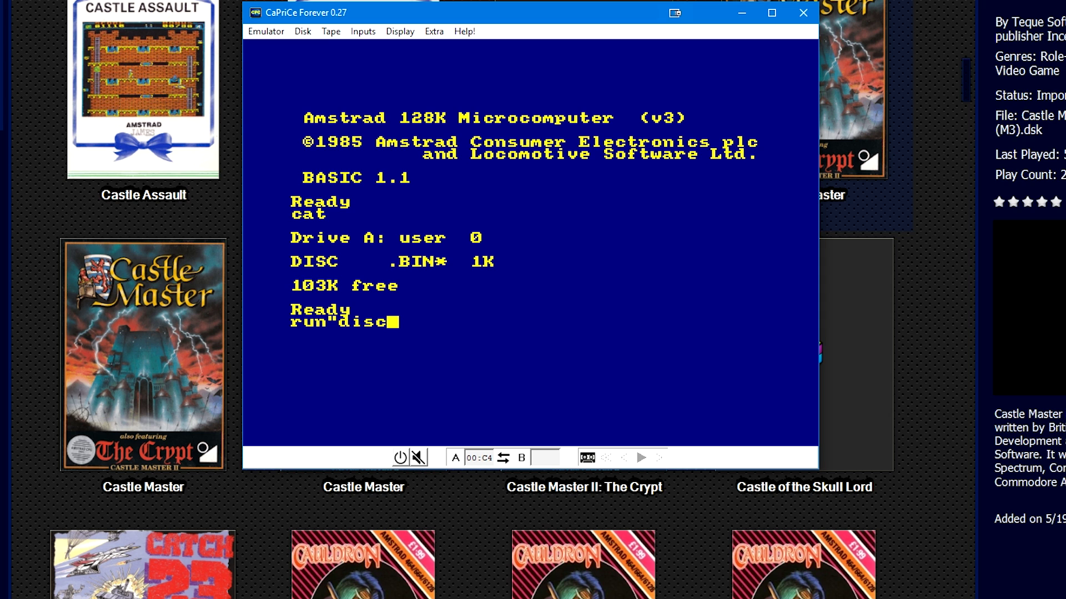
pyautogui.press('Return')
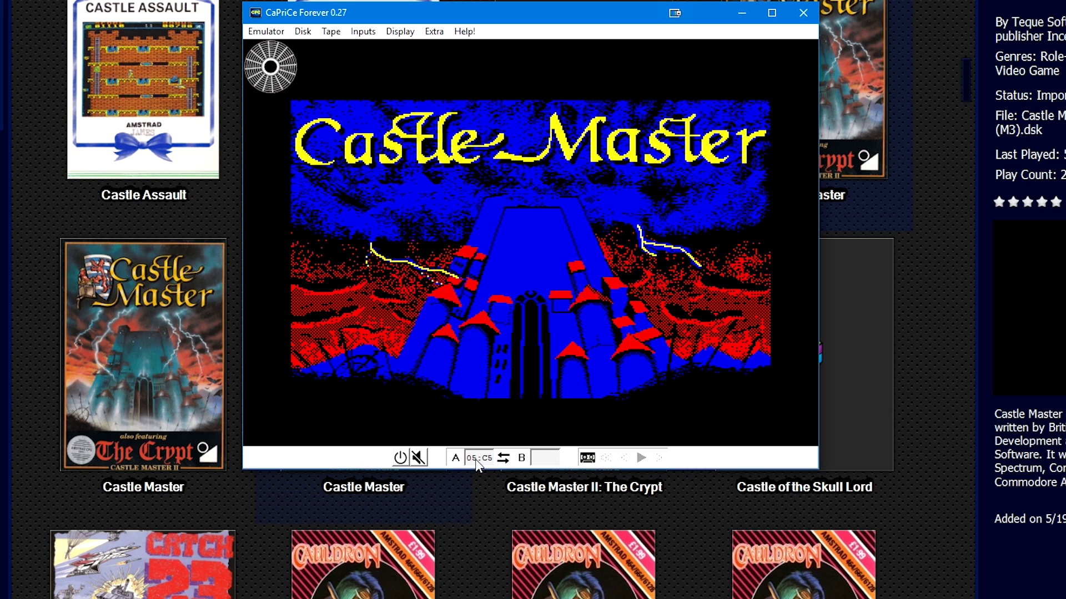
# - Choose English as the language and Princess as the character
pyautogui.click(363, 32)
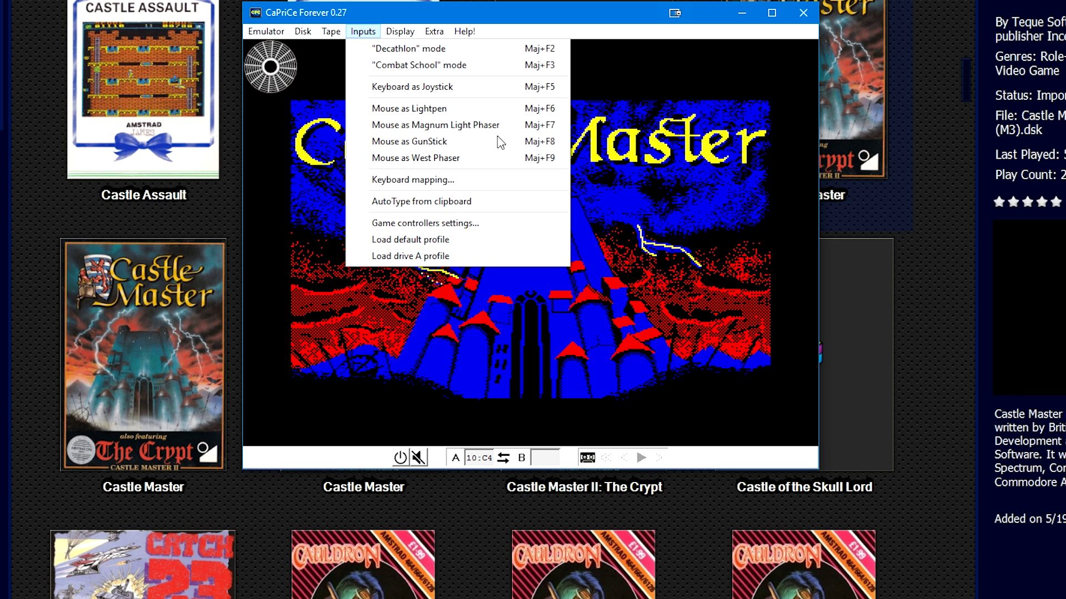
pyautogui.click(565, 23)
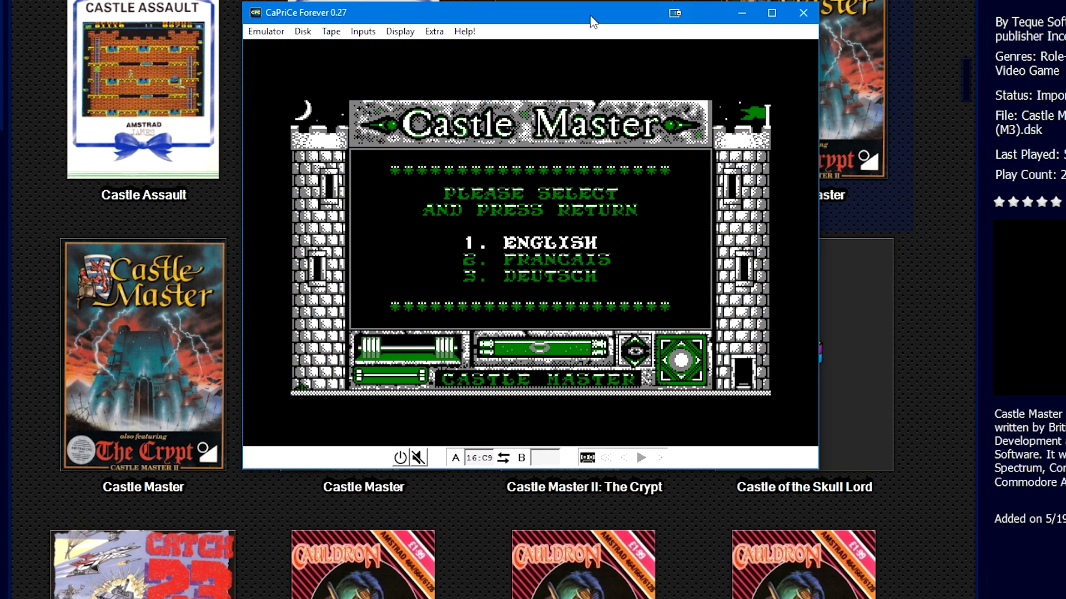
pyautogui.press('Return')
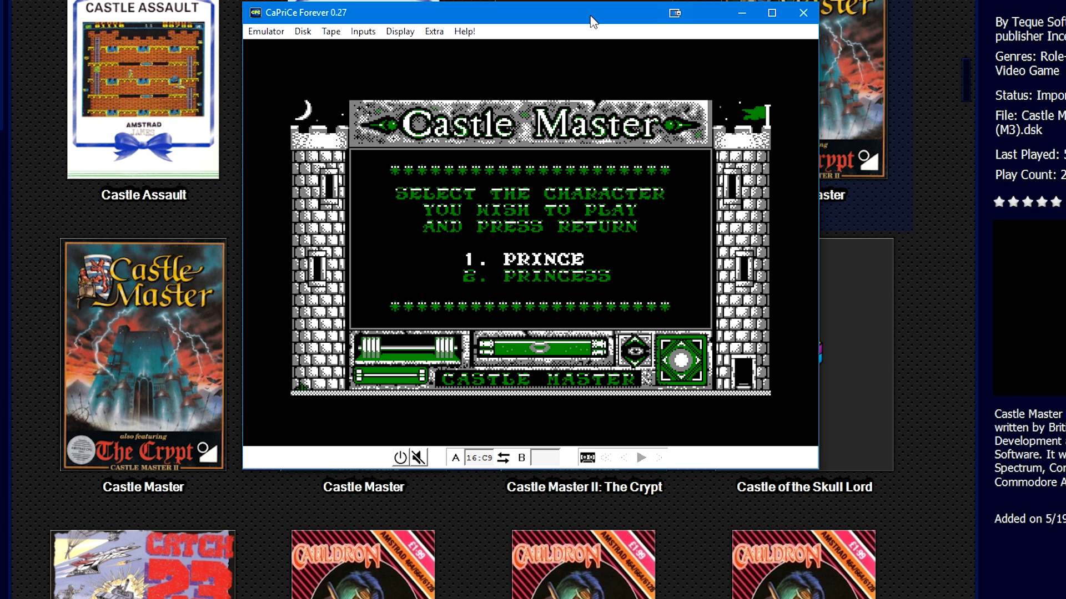
pyautogui.press('Down')
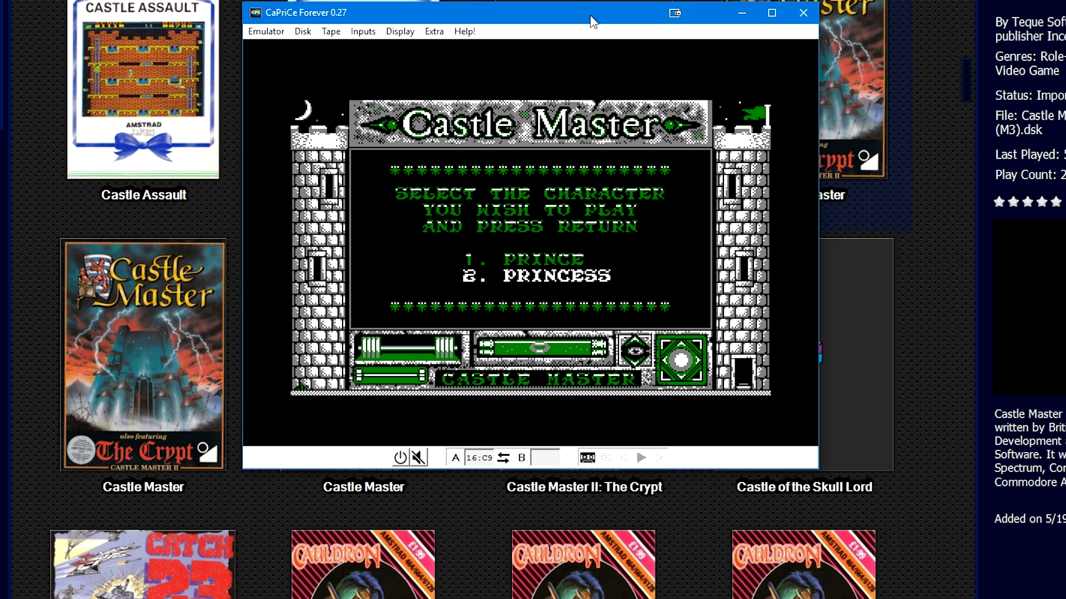
pyautogui.press('Return')
pyautogui.press('Return')
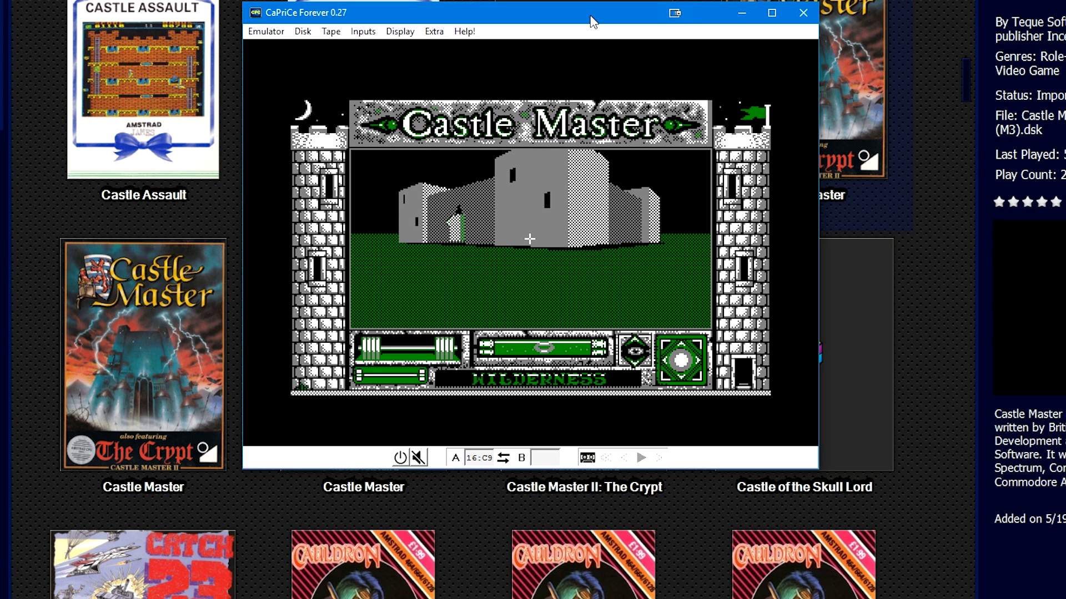
# - Switch to walk mode and step forward twice toward the castle
pyautogui.press('w')
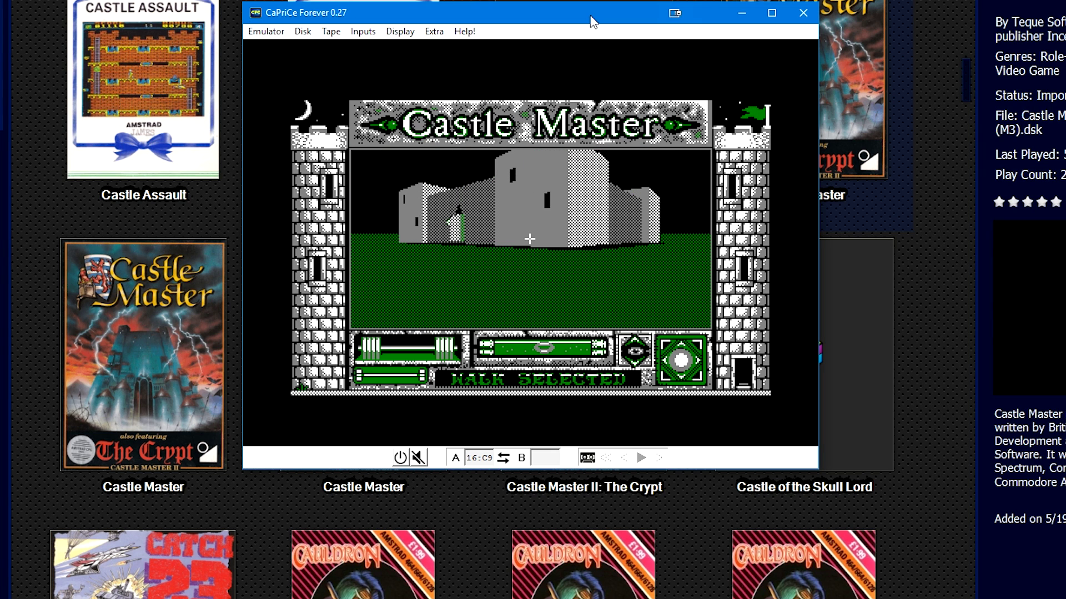
pyautogui.press('Up')
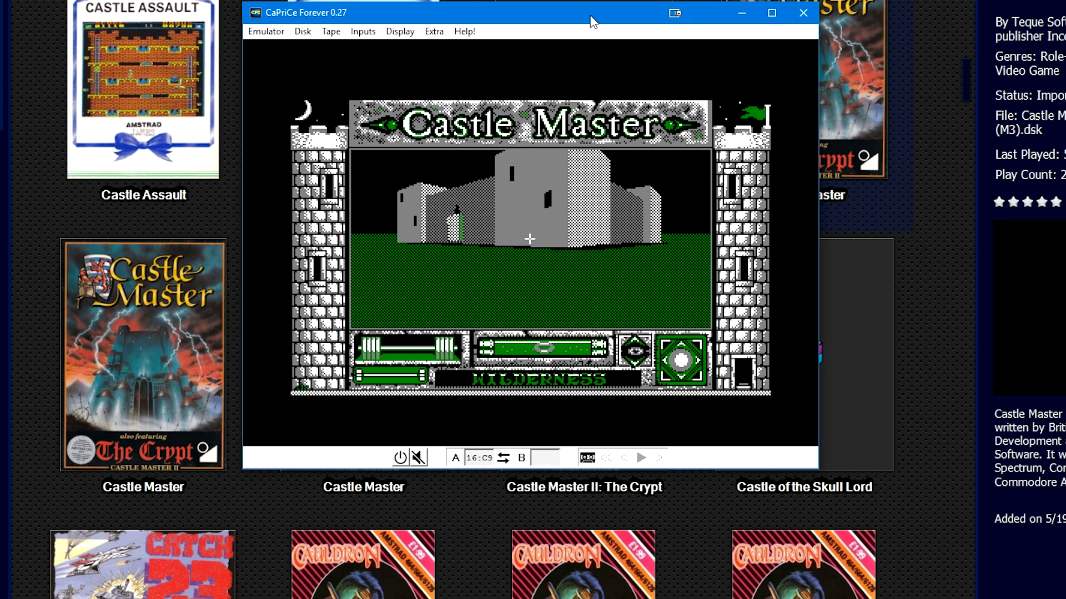
pyautogui.press('Up')
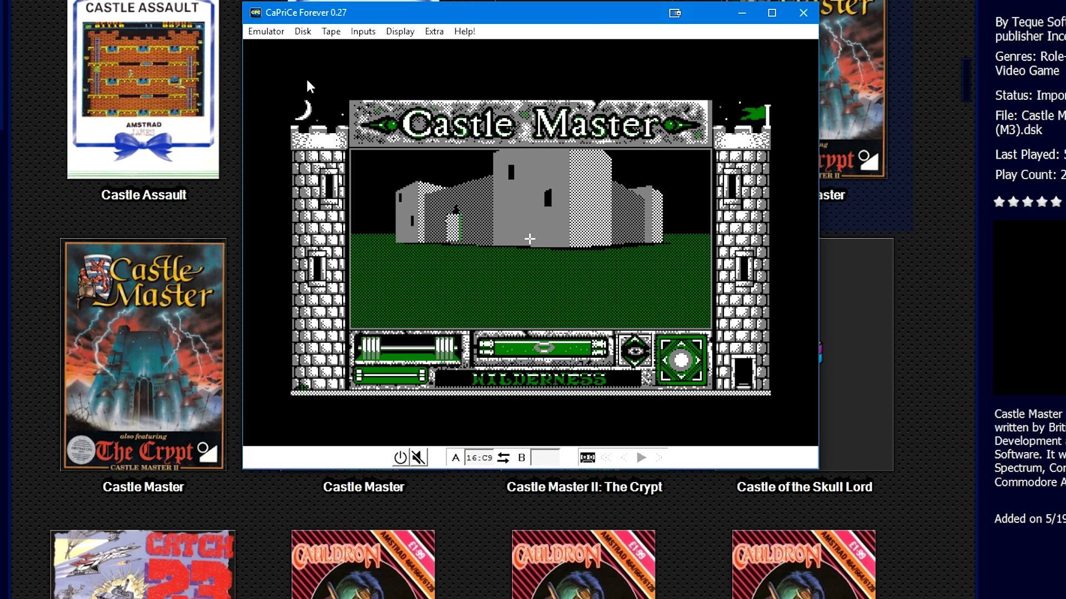
pyautogui.click(302, 32)
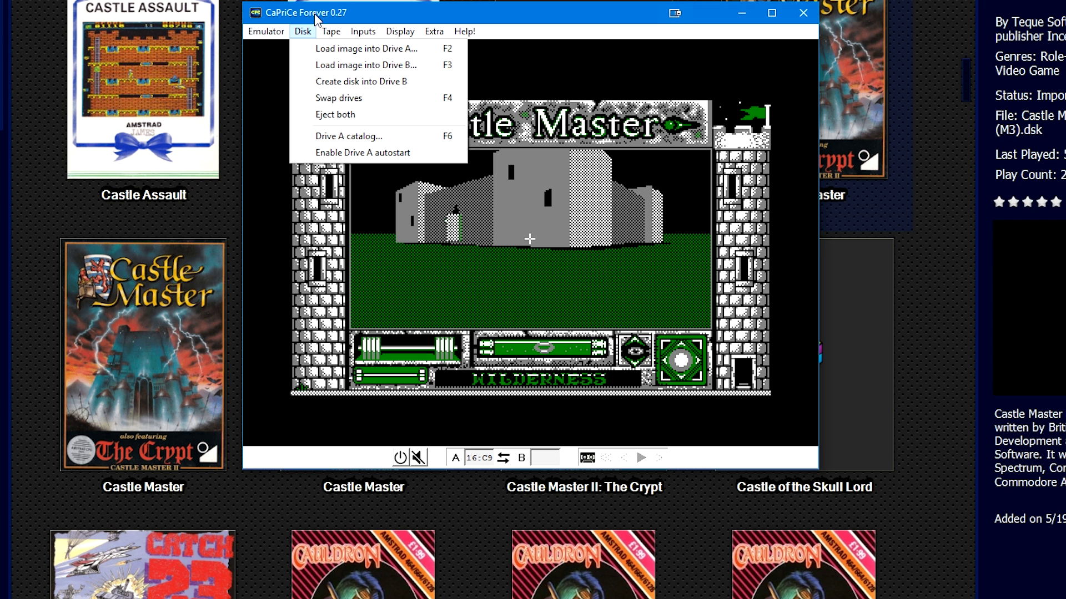
# - Open and dismiss the machine settings, then exit Caprice saving the current settings
pyautogui.moveTo(280, 32)
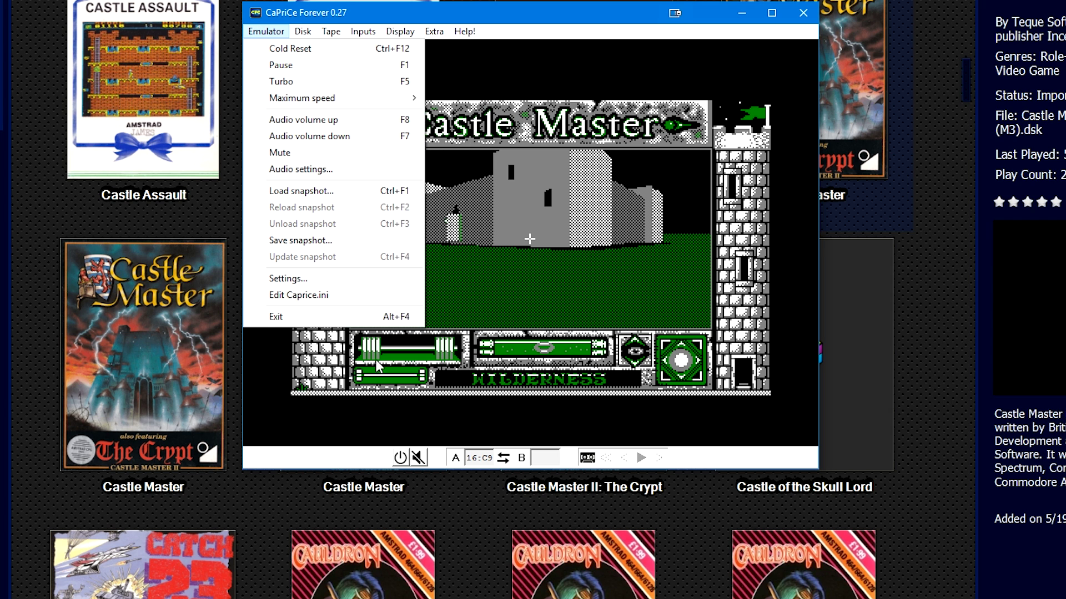
pyautogui.click(371, 278)
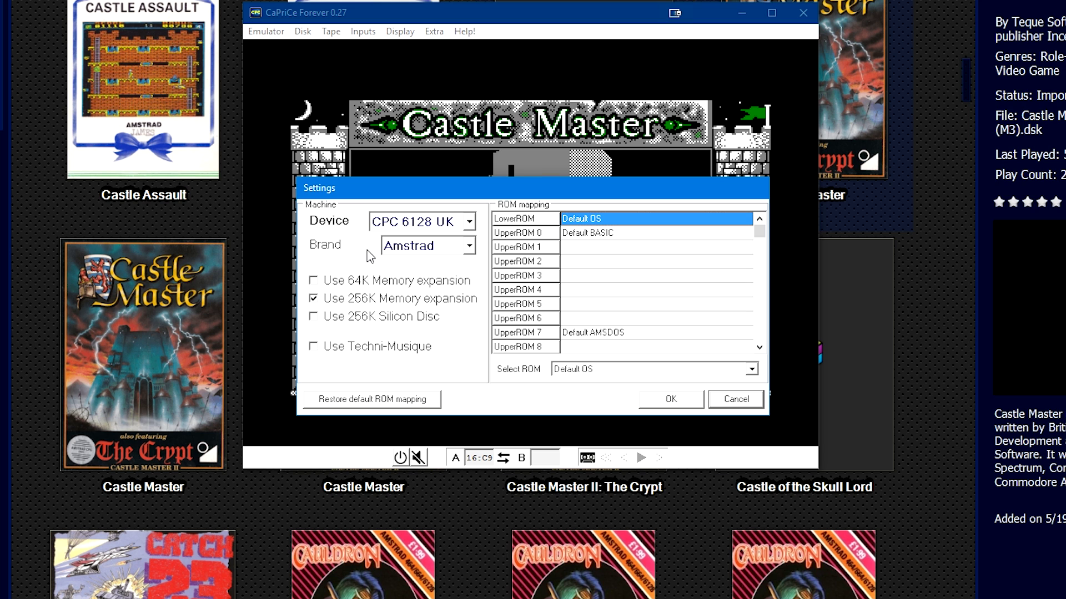
pyautogui.click(685, 400)
pyautogui.click(803, 12)
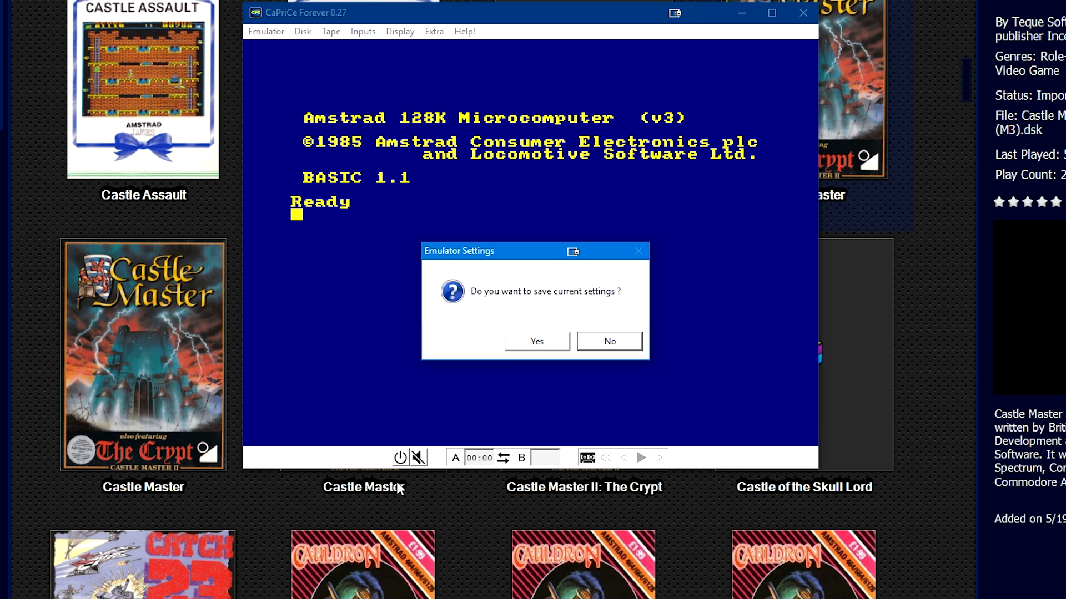
pyautogui.click(537, 341)
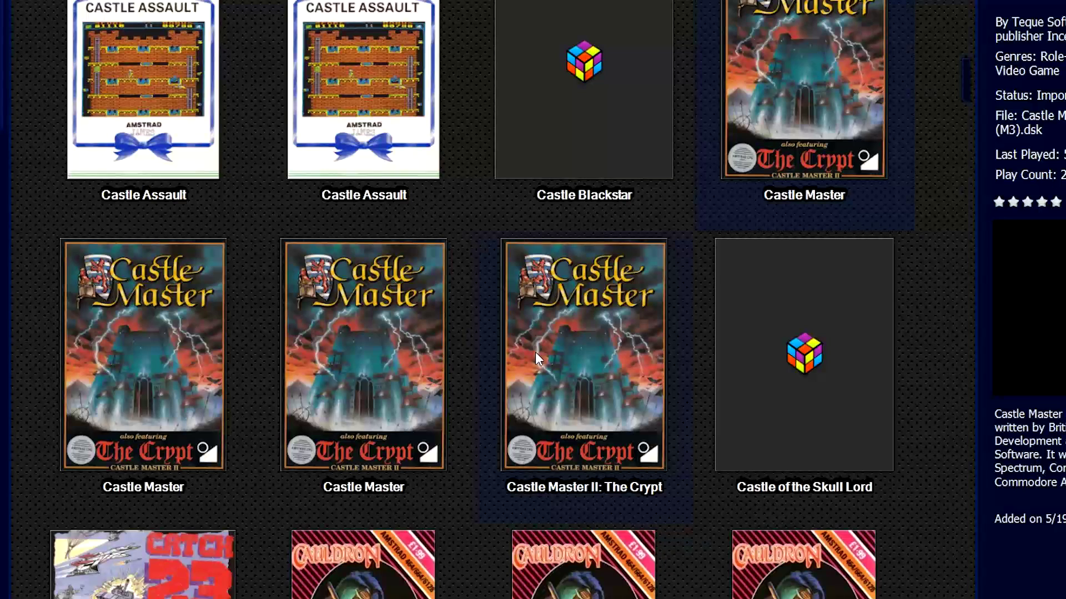
pyautogui.moveTo(528, 308)
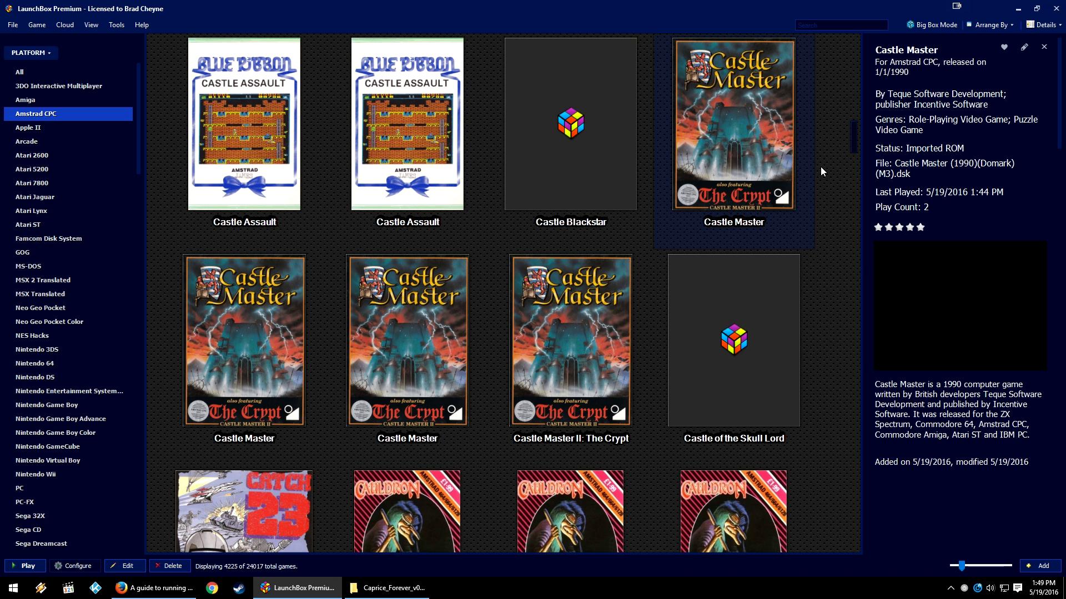
pyautogui.click(155, 588)
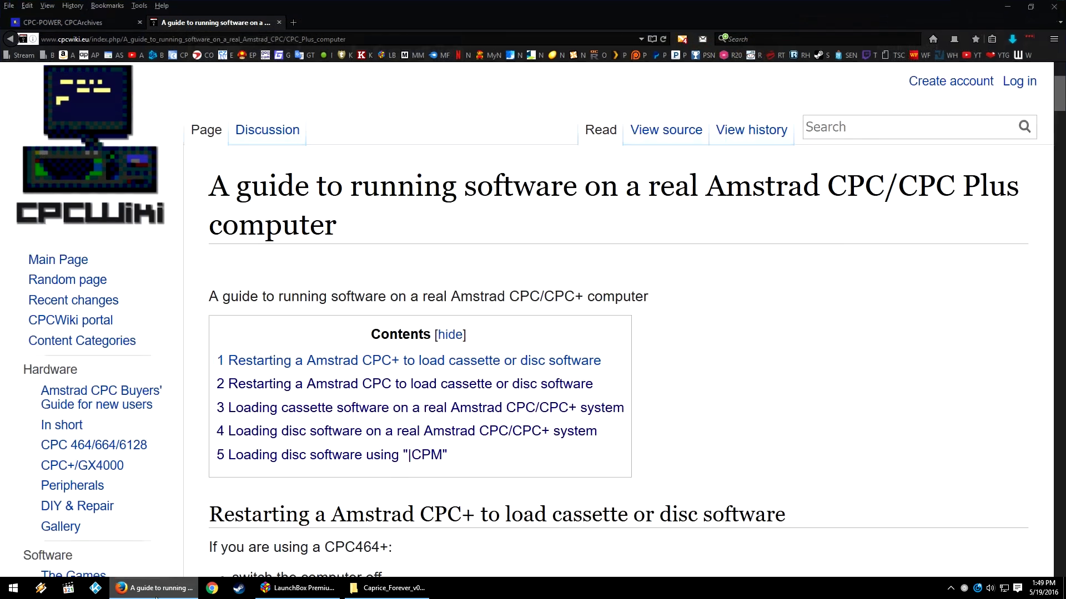
pyautogui.click(91, 21)
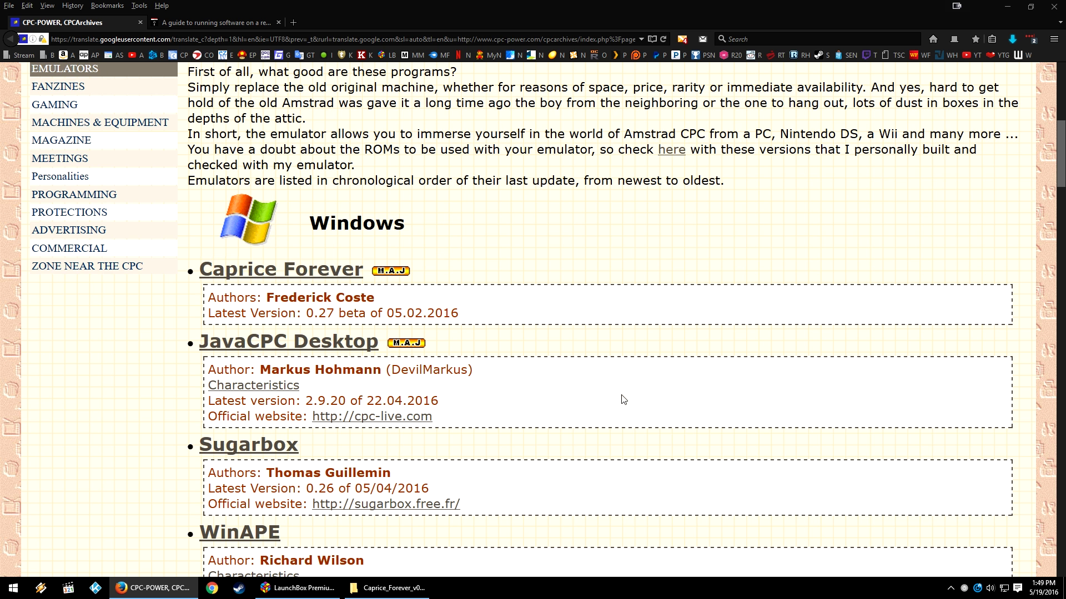
pyautogui.click(1006, 7)
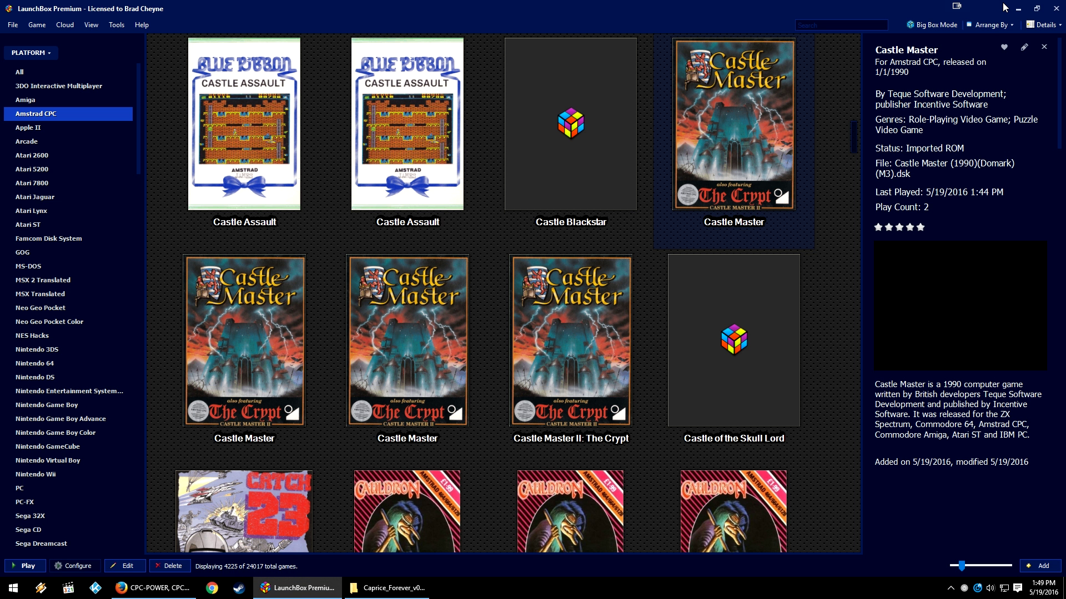